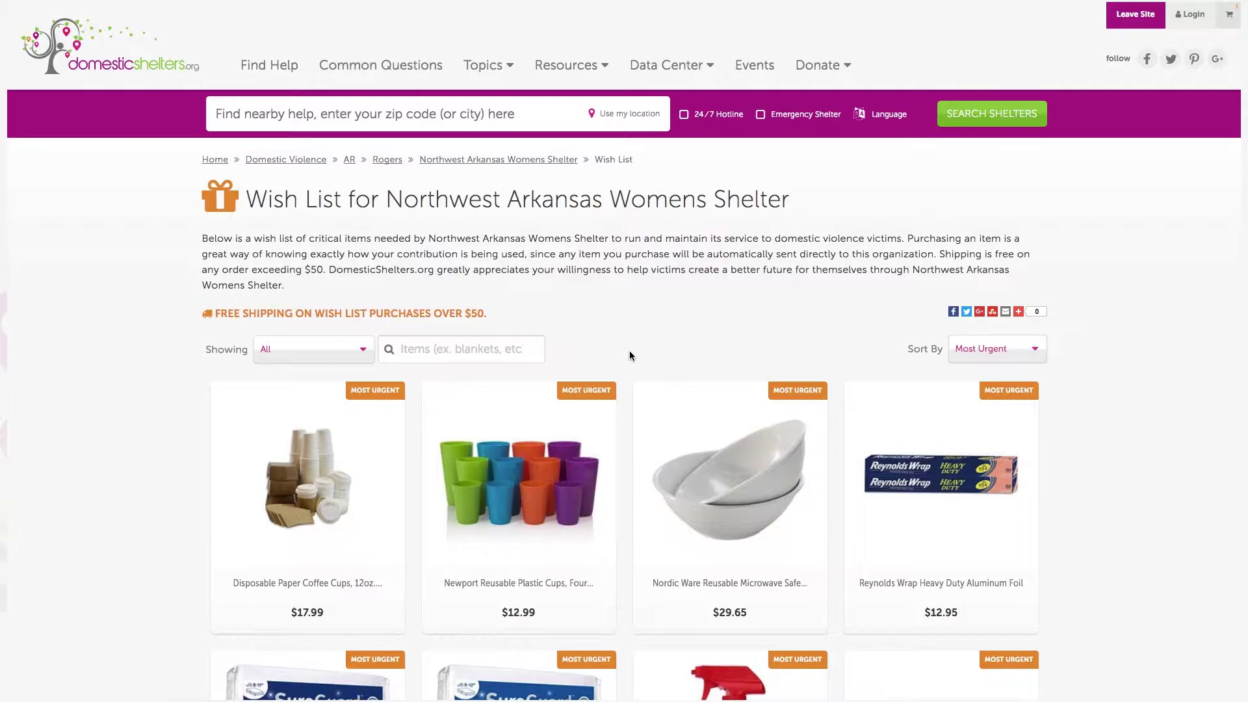
pyautogui.scroll(-9, 629, 353)
pyautogui.scroll(-12, 629, 352)
pyautogui.scroll(-2, 630, 356)
pyautogui.scroll(10, 629, 355)
pyautogui.scroll(13, 629, 354)
pyautogui.click(349, 356)
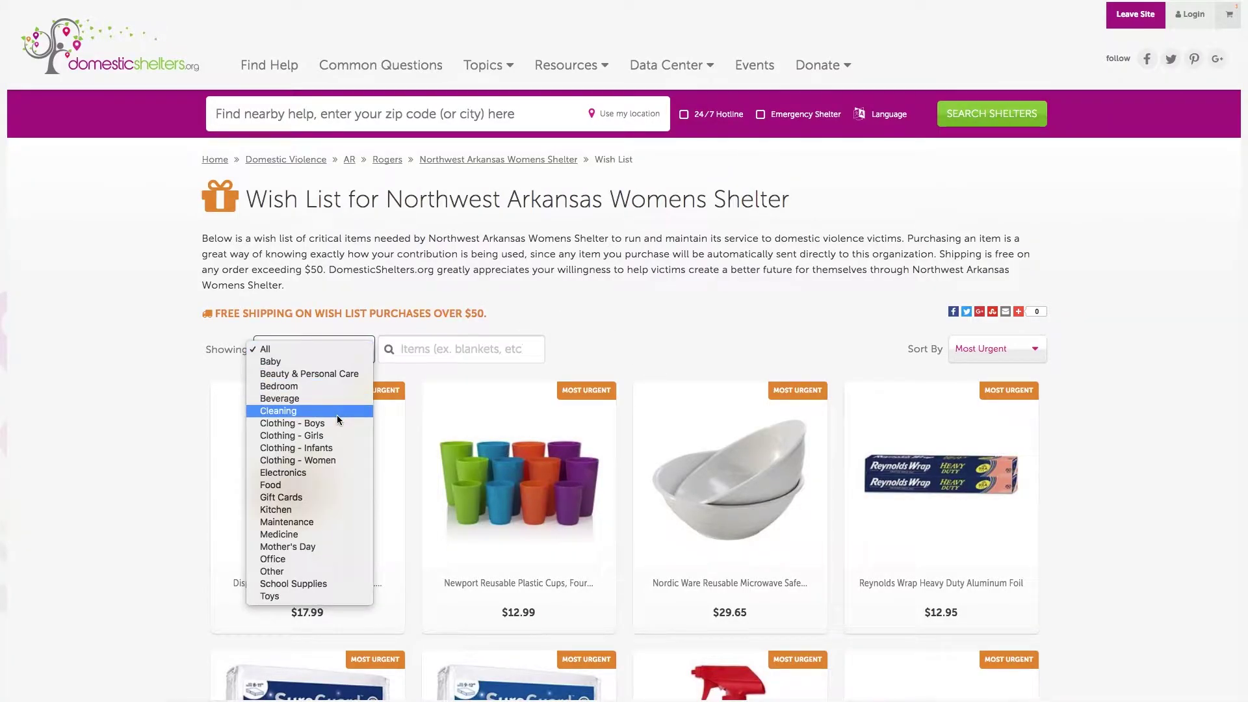
pyautogui.click(337, 414)
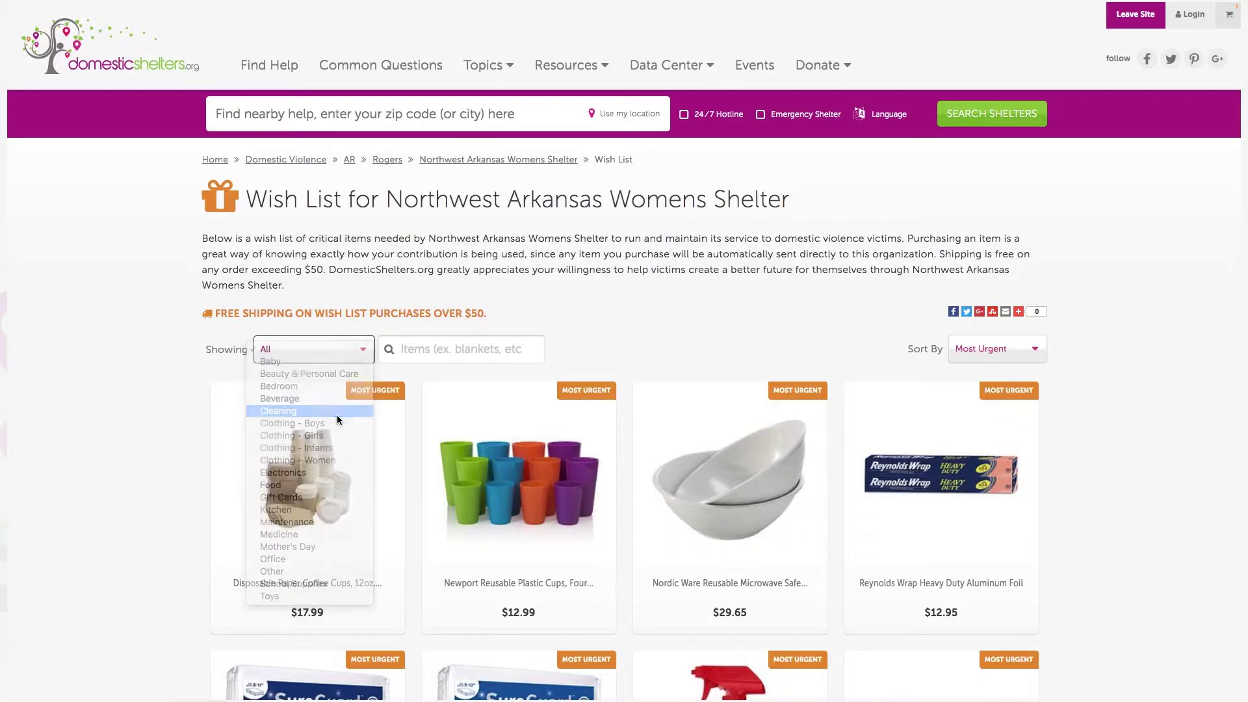
pyautogui.click(342, 352)
pyautogui.click(345, 287)
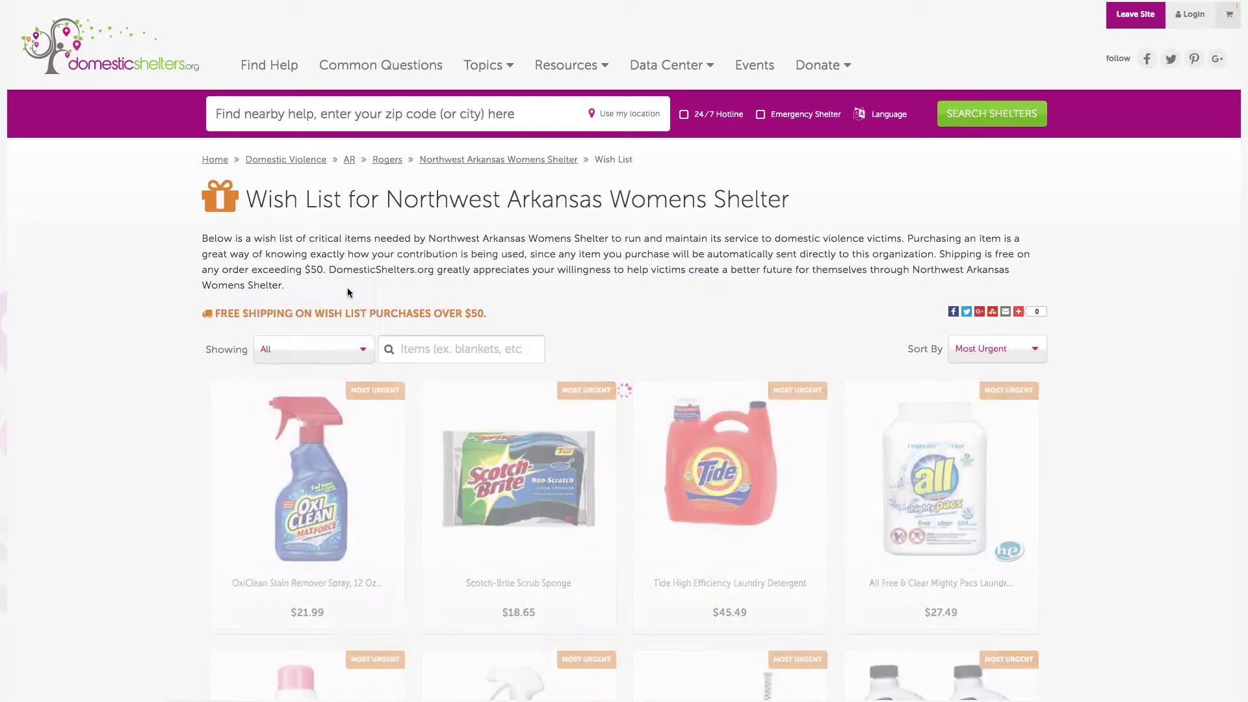
pyautogui.click(963, 351)
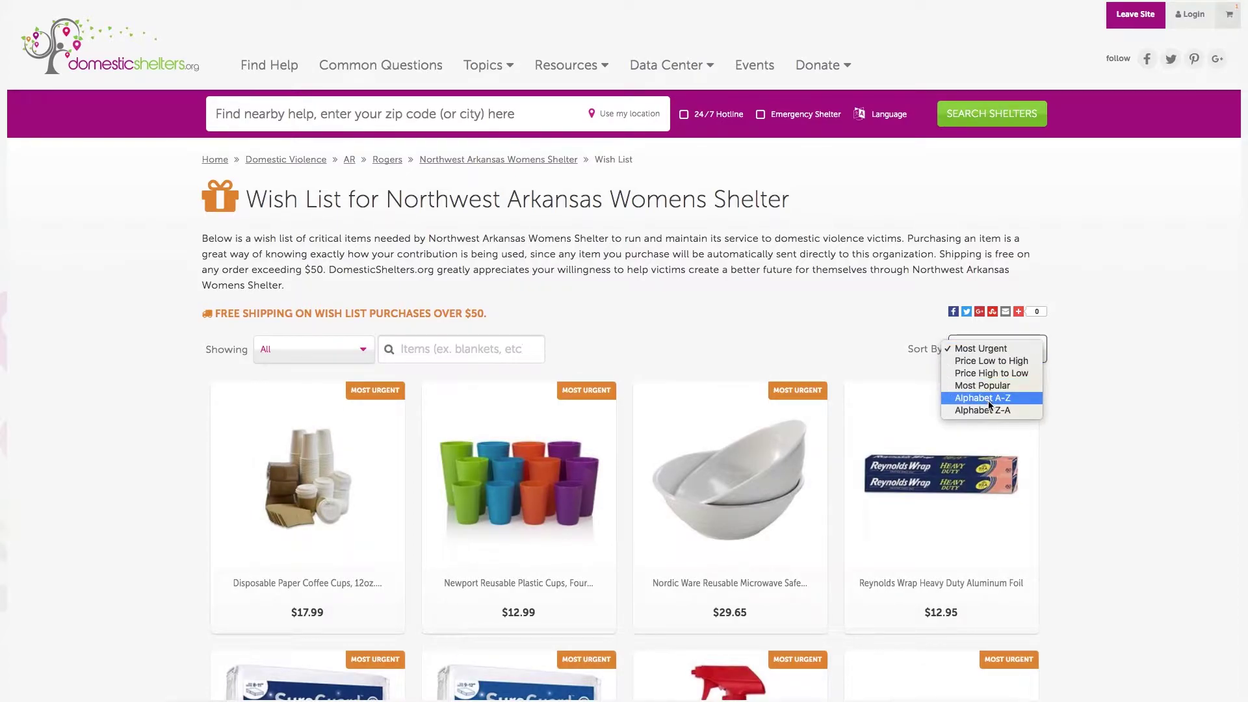
pyautogui.click(1070, 413)
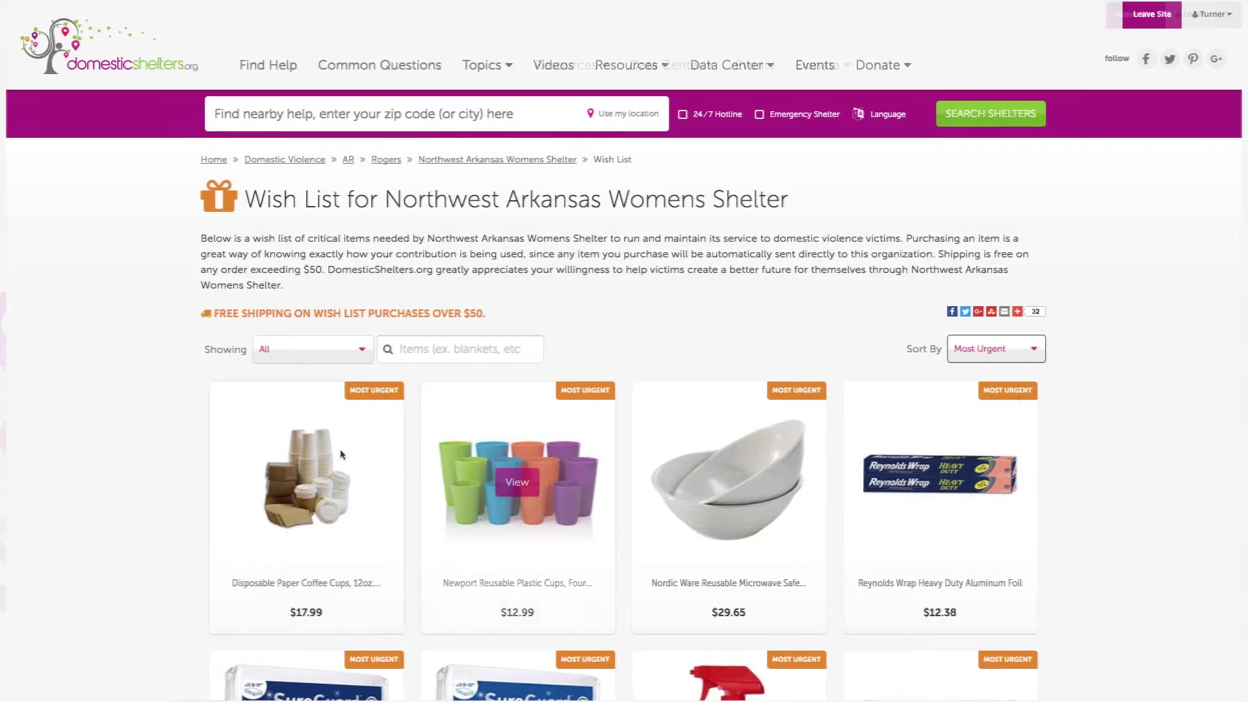
# - Add the paper coffee cups and the reusable plastic cups to the cart
pyautogui.click(307, 483)
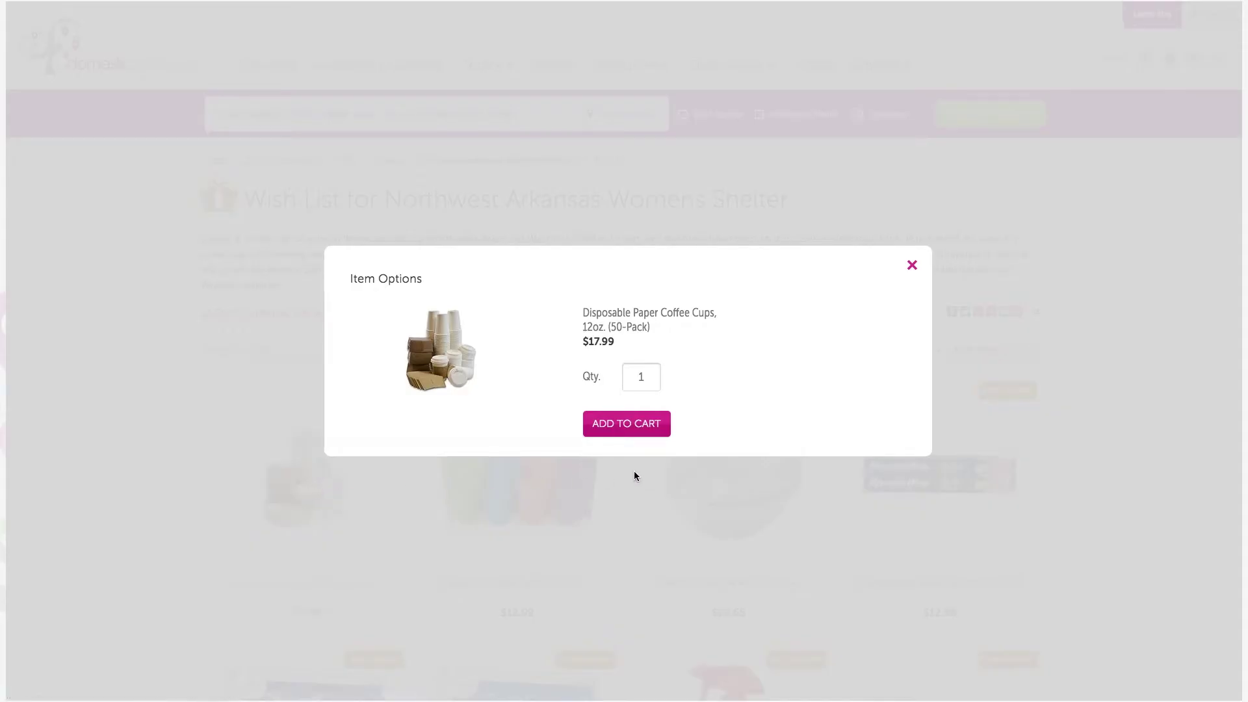
pyautogui.click(638, 434)
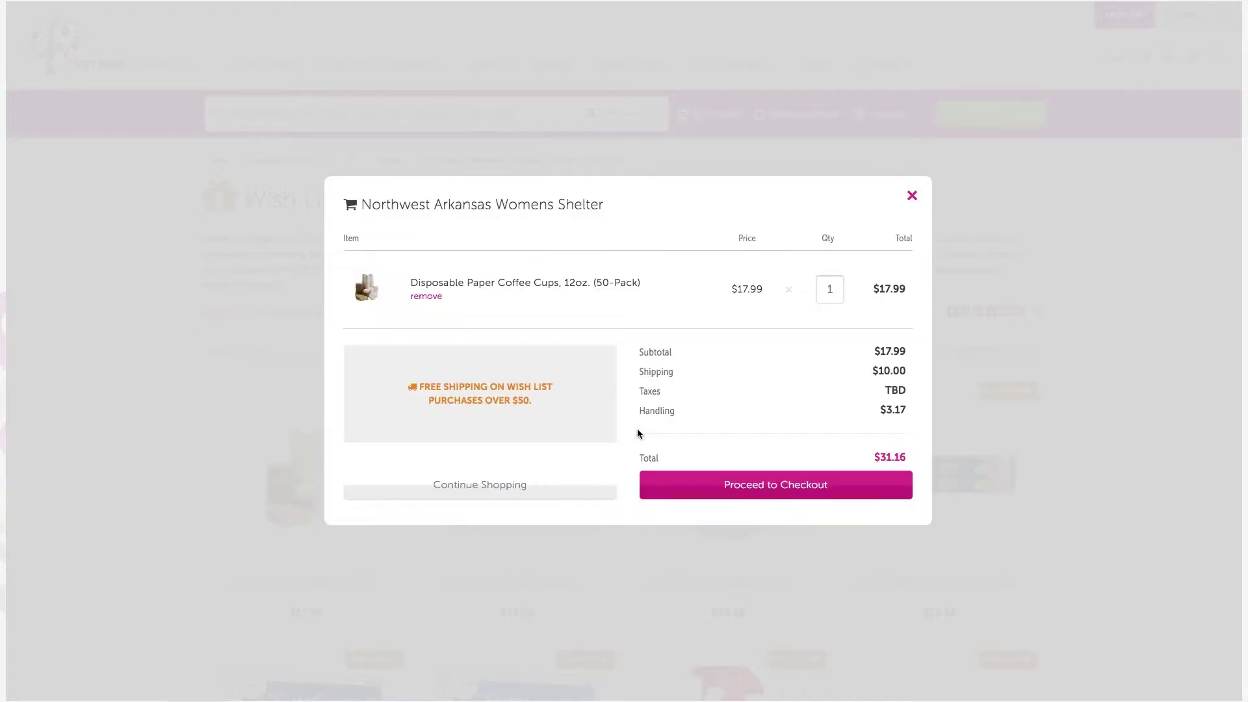
pyautogui.click(546, 487)
pyautogui.click(522, 489)
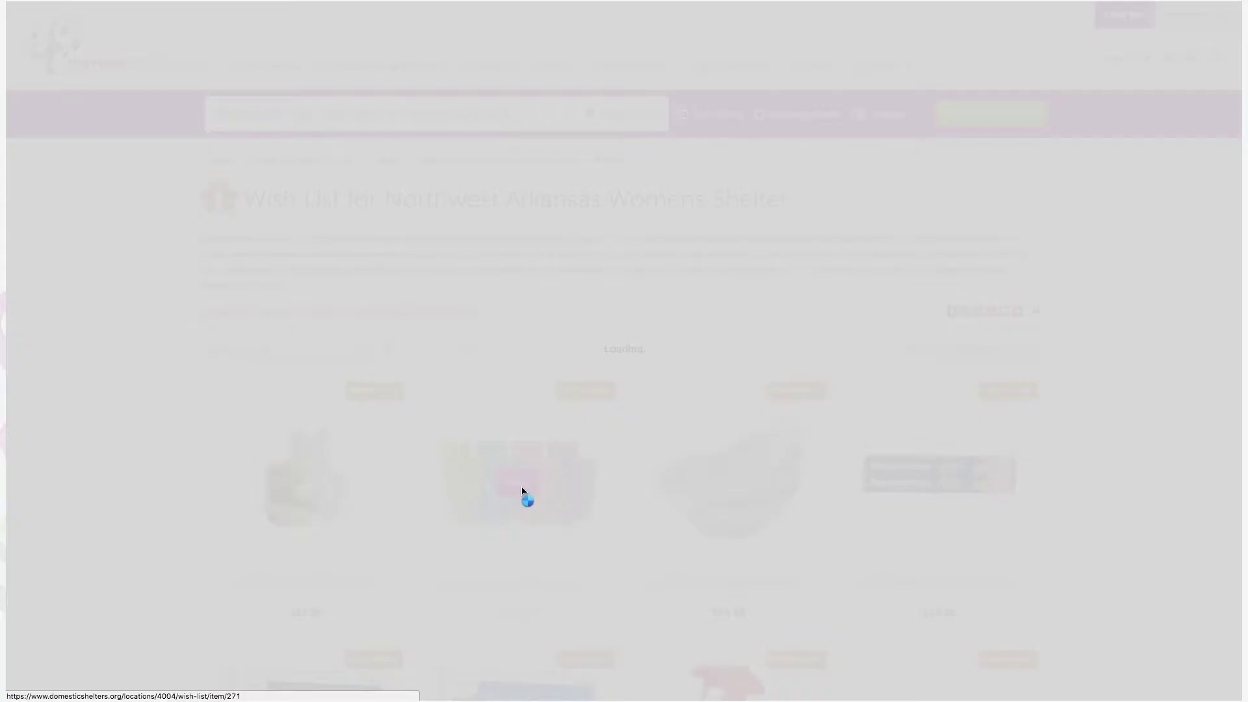
pyautogui.click(615, 438)
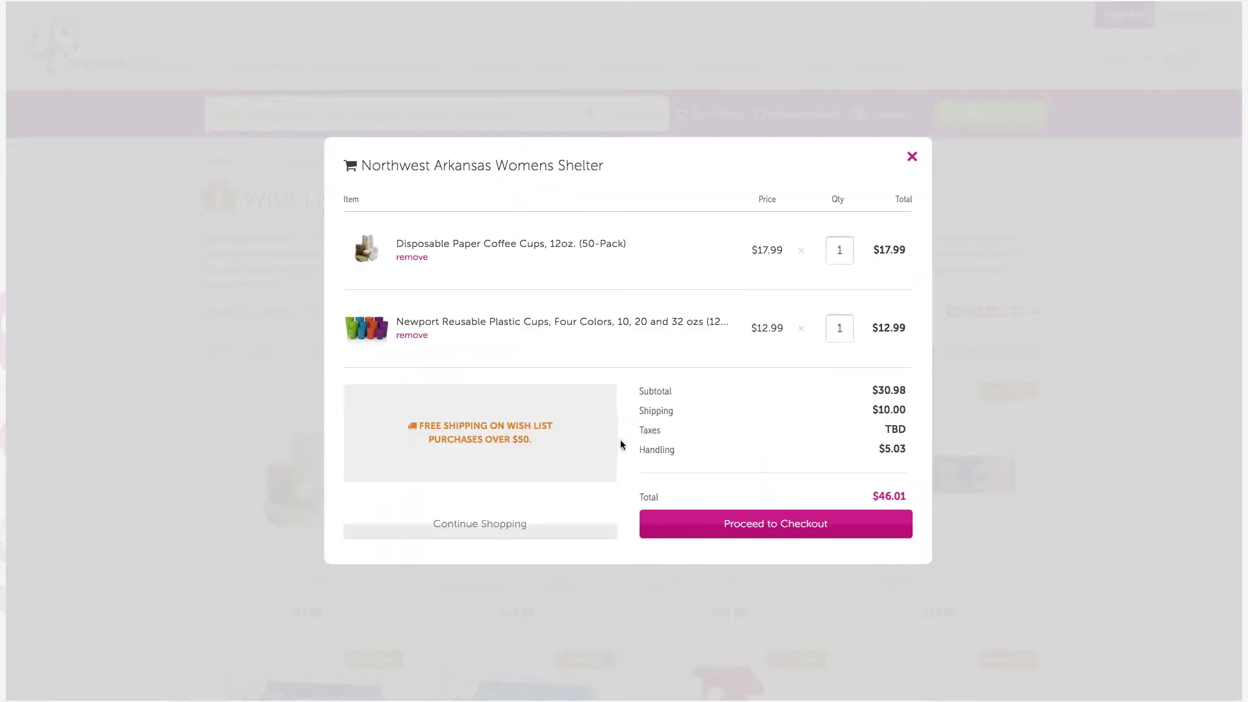
# - Proceed to checkout, skipping the free-shipping suggestions
pyautogui.click(732, 520)
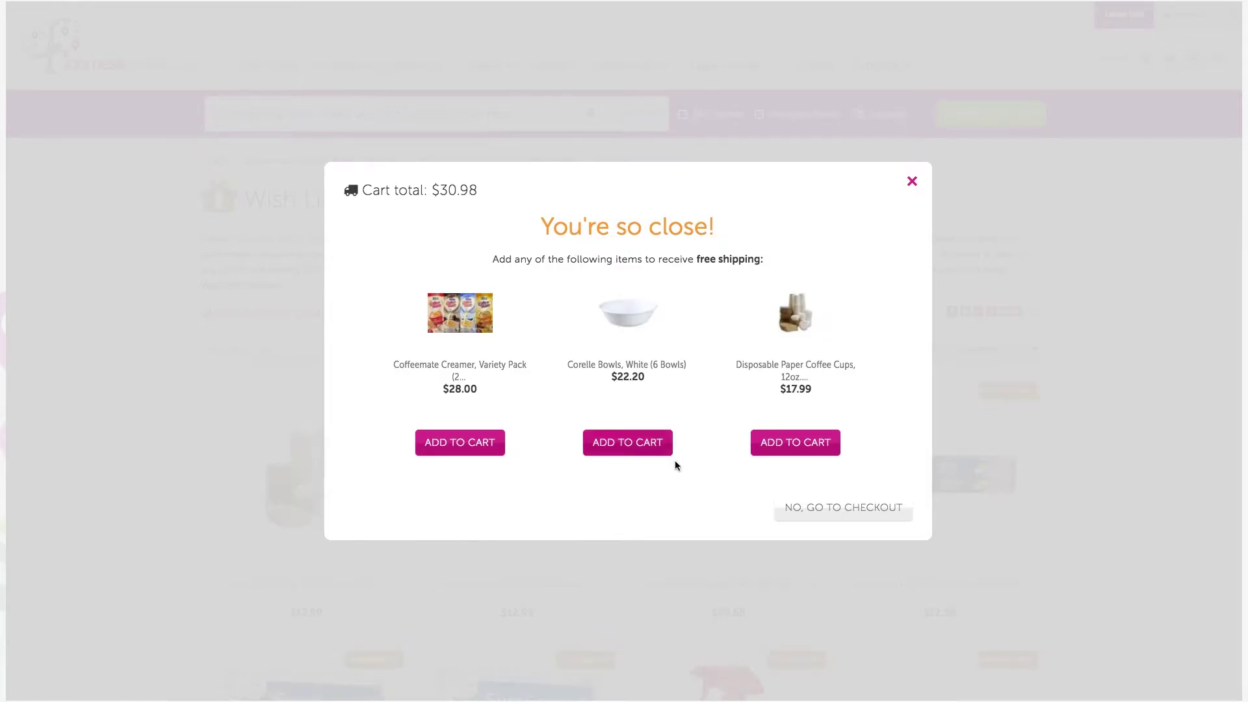
pyautogui.click(807, 518)
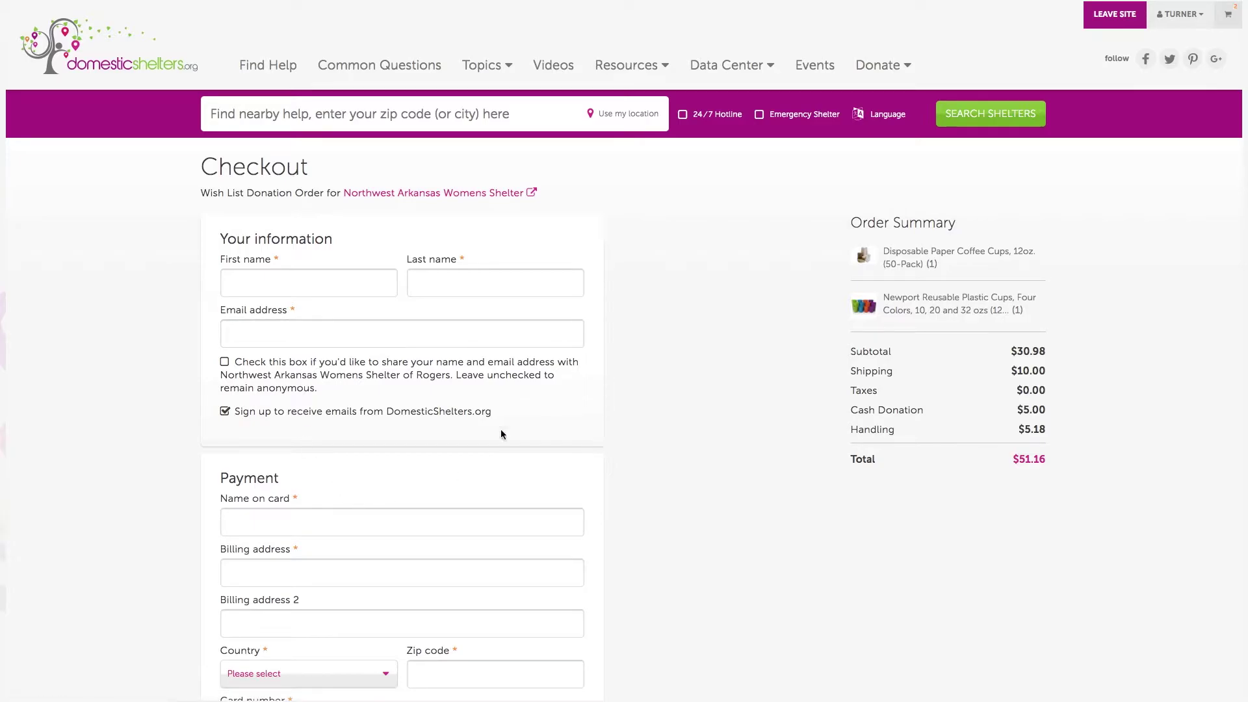
pyautogui.scroll(-7, 459, 359)
# - Scroll down the checkout form and put the cursor in the order Message box
pyautogui.scroll(-3, 458, 359)
pyautogui.click(429, 407)
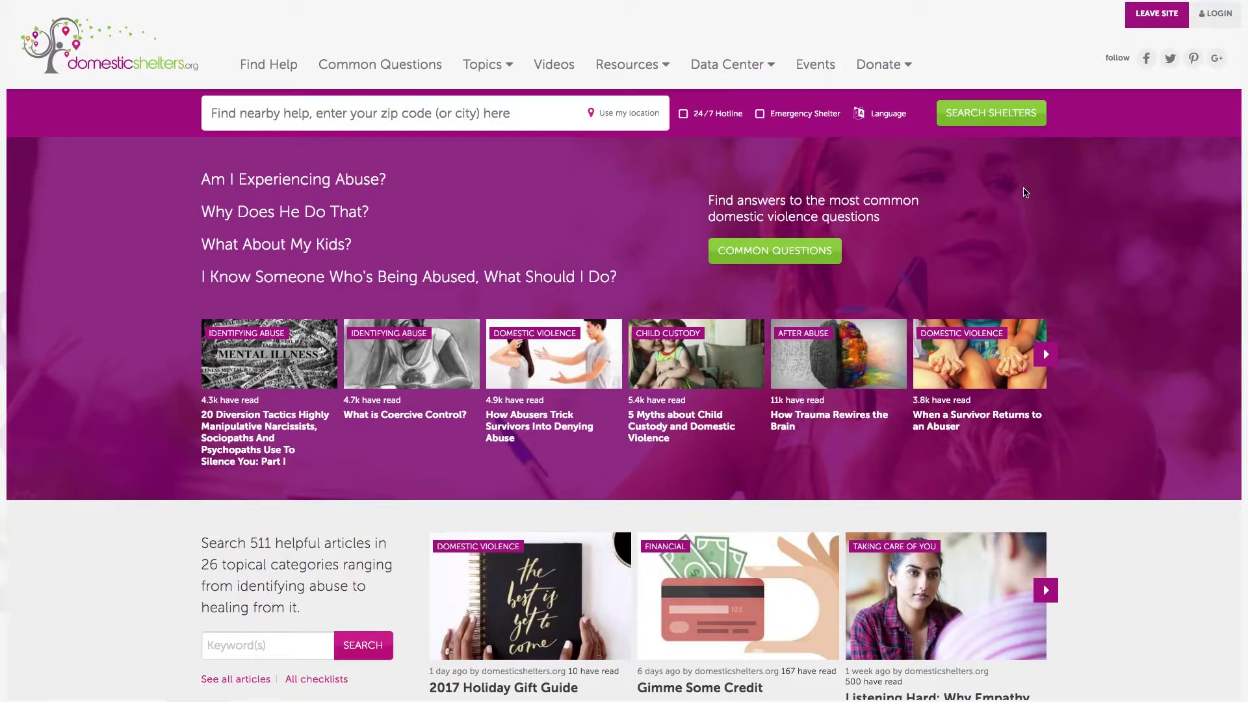
# - Go to Organizations and start the receiving address for 1736 Family Crisis Center's wish list
pyautogui.scroll(-15, 1024, 189)
pyautogui.scroll(-15, 1025, 198)
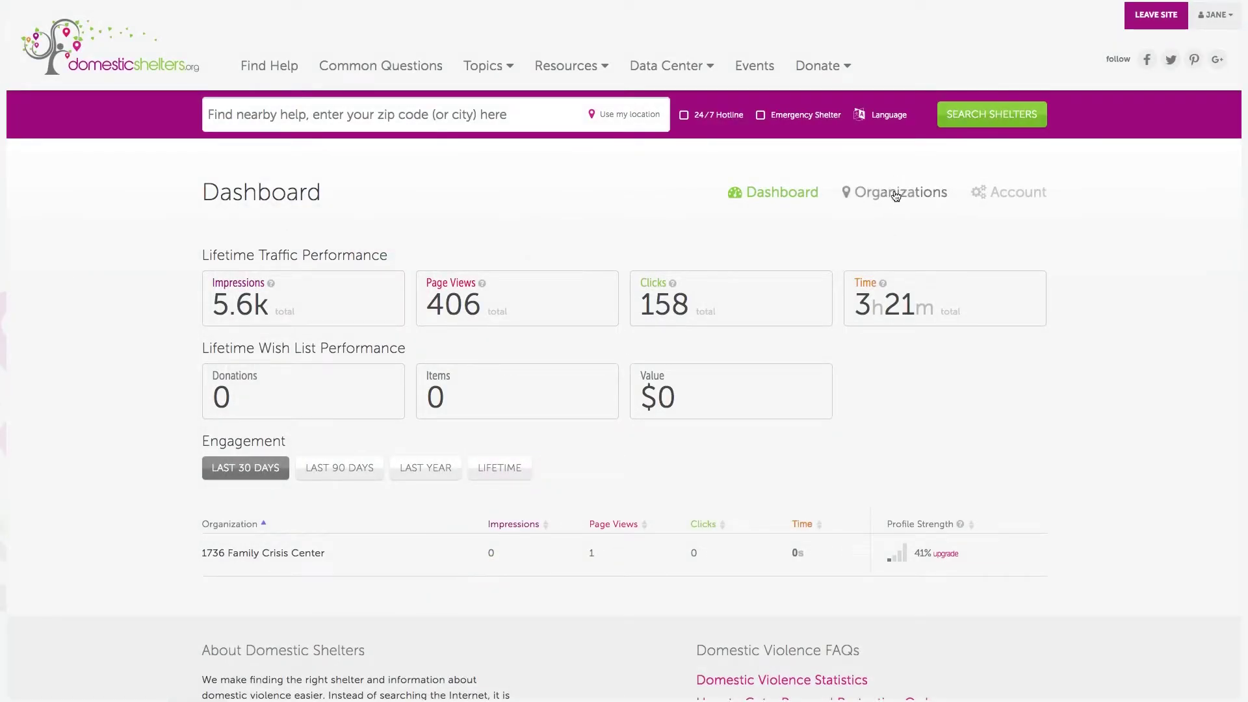
pyautogui.click(896, 193)
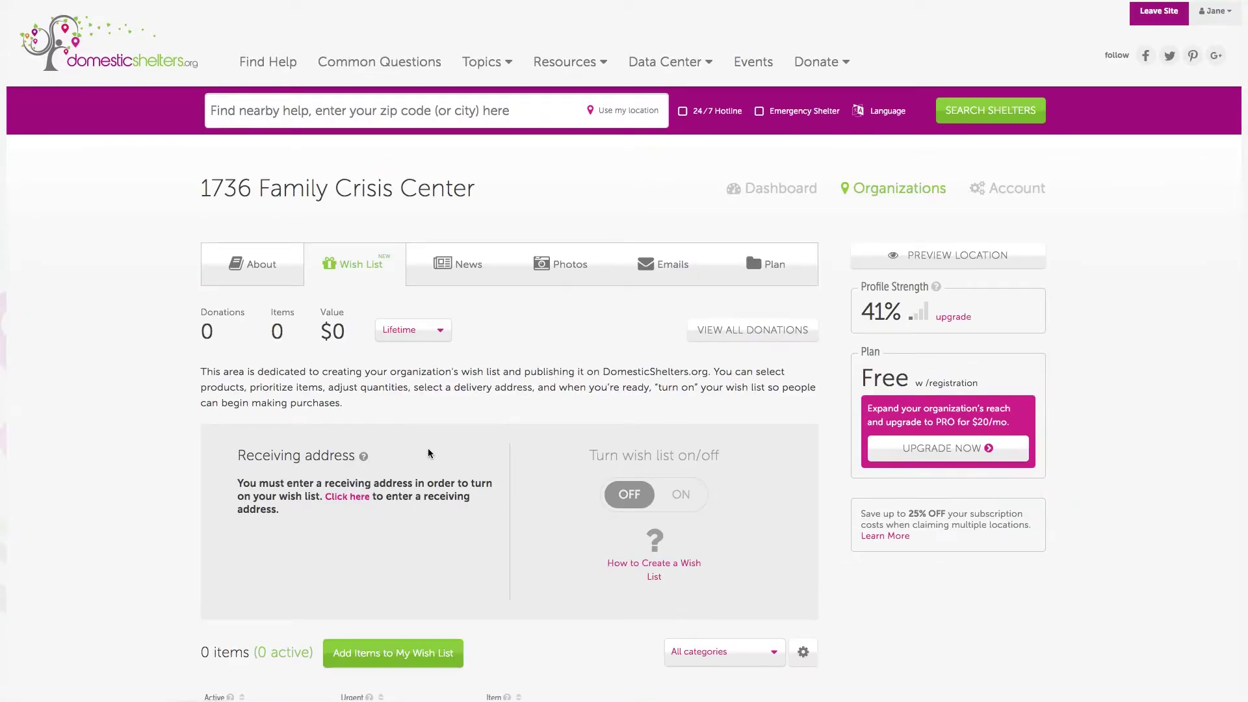
pyautogui.click(345, 498)
# - Fill the Recipient form with organization name 'Shelter' and the autofilled address and contact details
pyautogui.click(444, 258)
pyautogui.write('Sh')
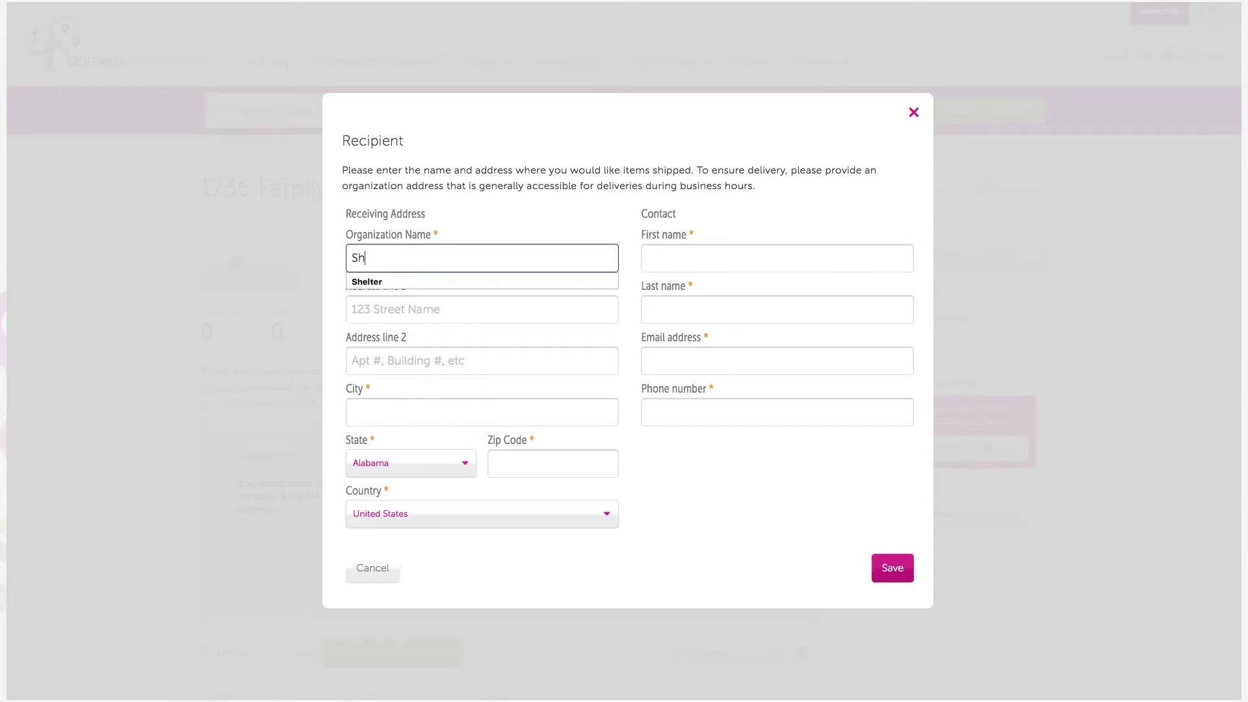
pyautogui.write('elter')
pyautogui.press('Tab')
pyautogui.write('1')
pyautogui.press('Down')
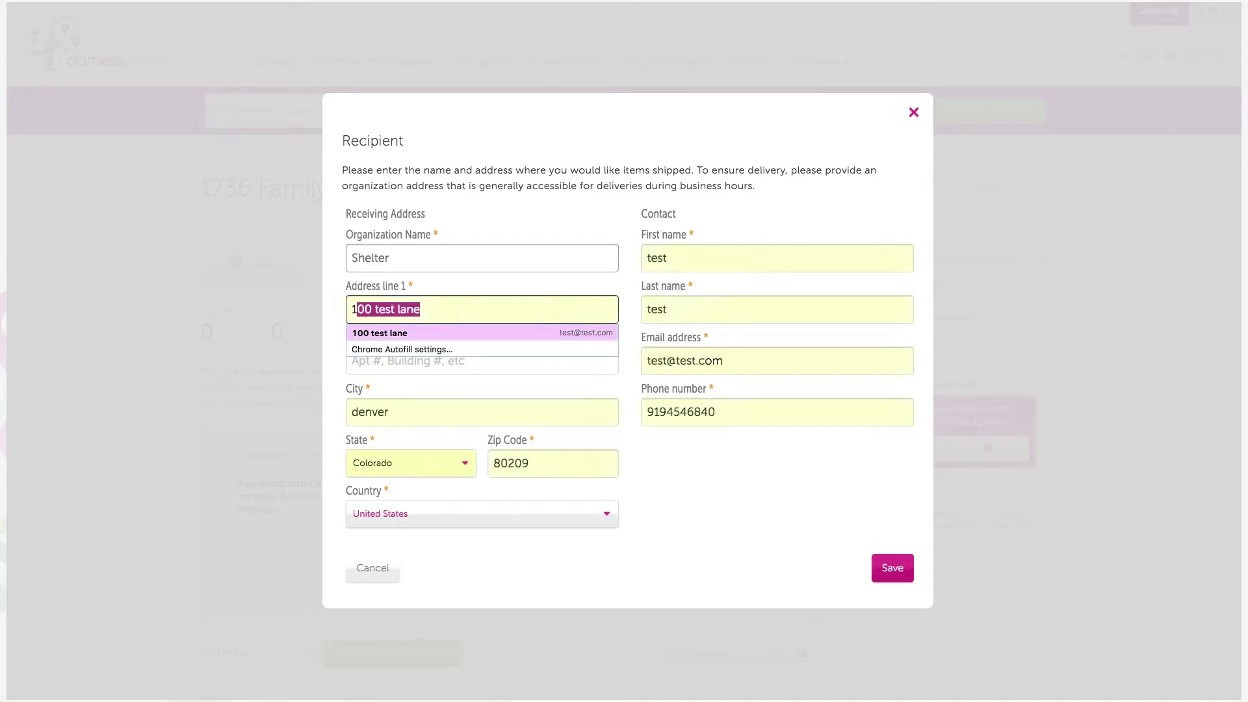
pyautogui.click(471, 332)
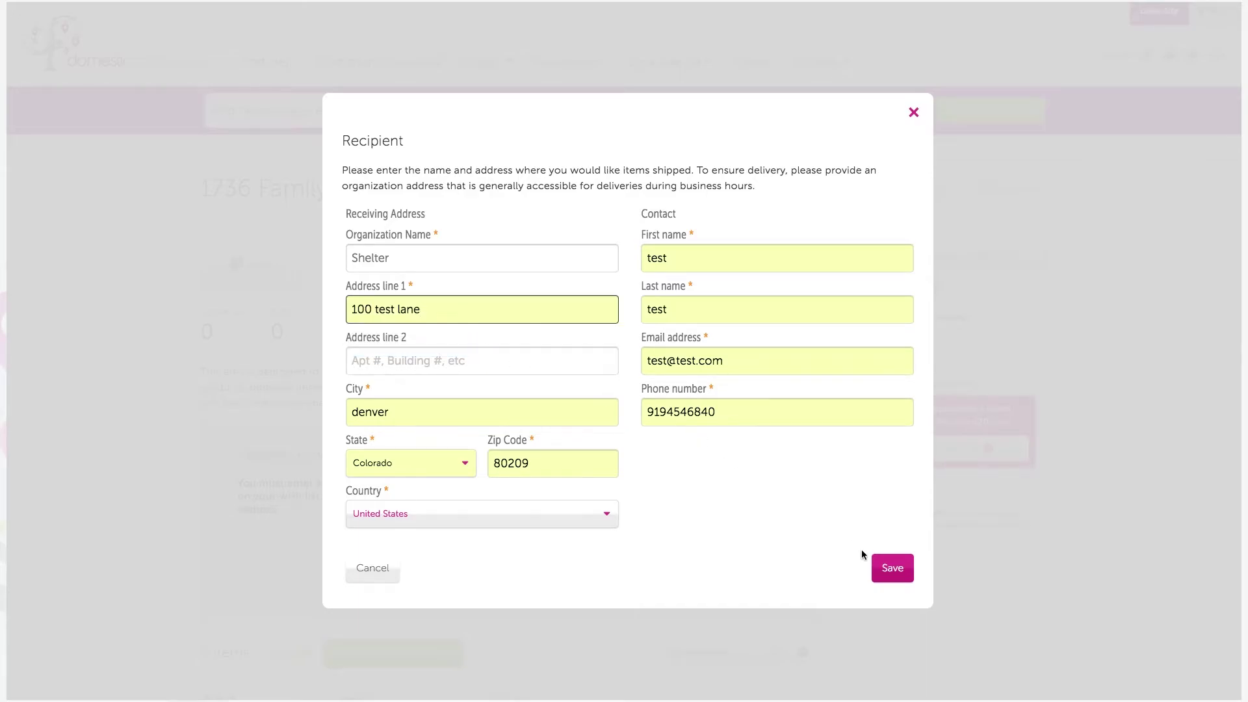
# - Save the receiving address and bring up the catalogue of items to add
pyautogui.click(891, 567)
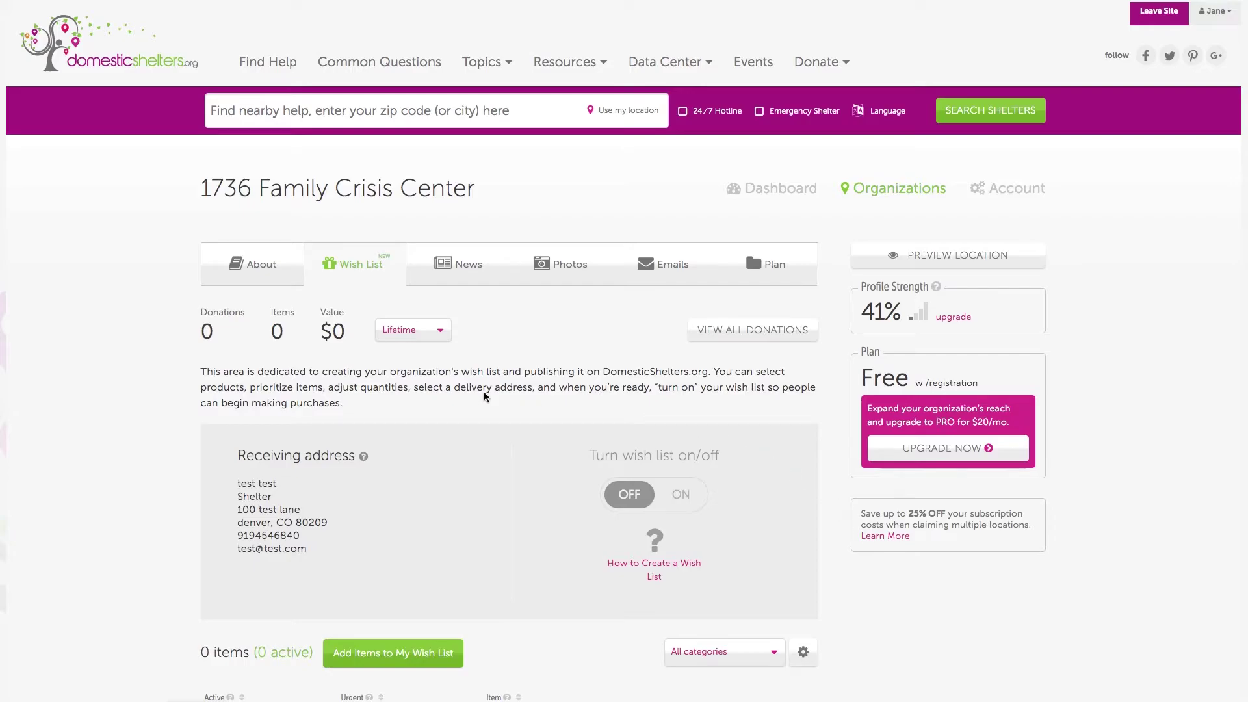
pyautogui.click(651, 563)
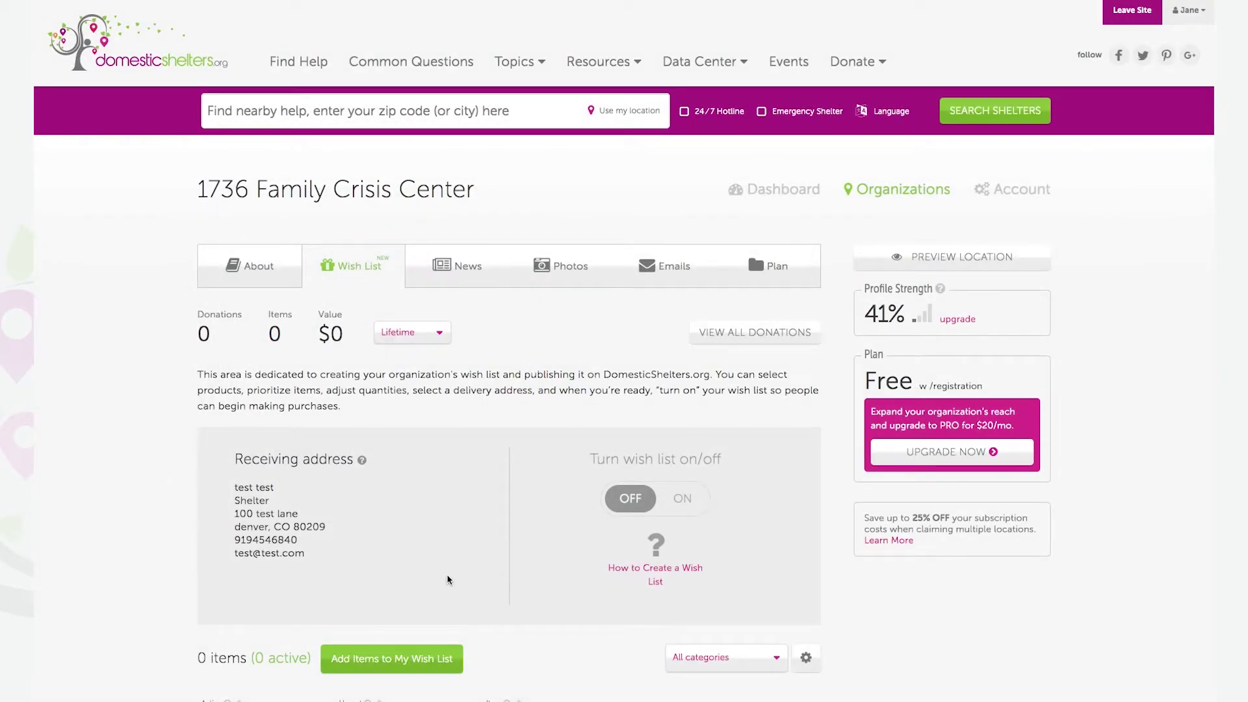
pyautogui.click(398, 658)
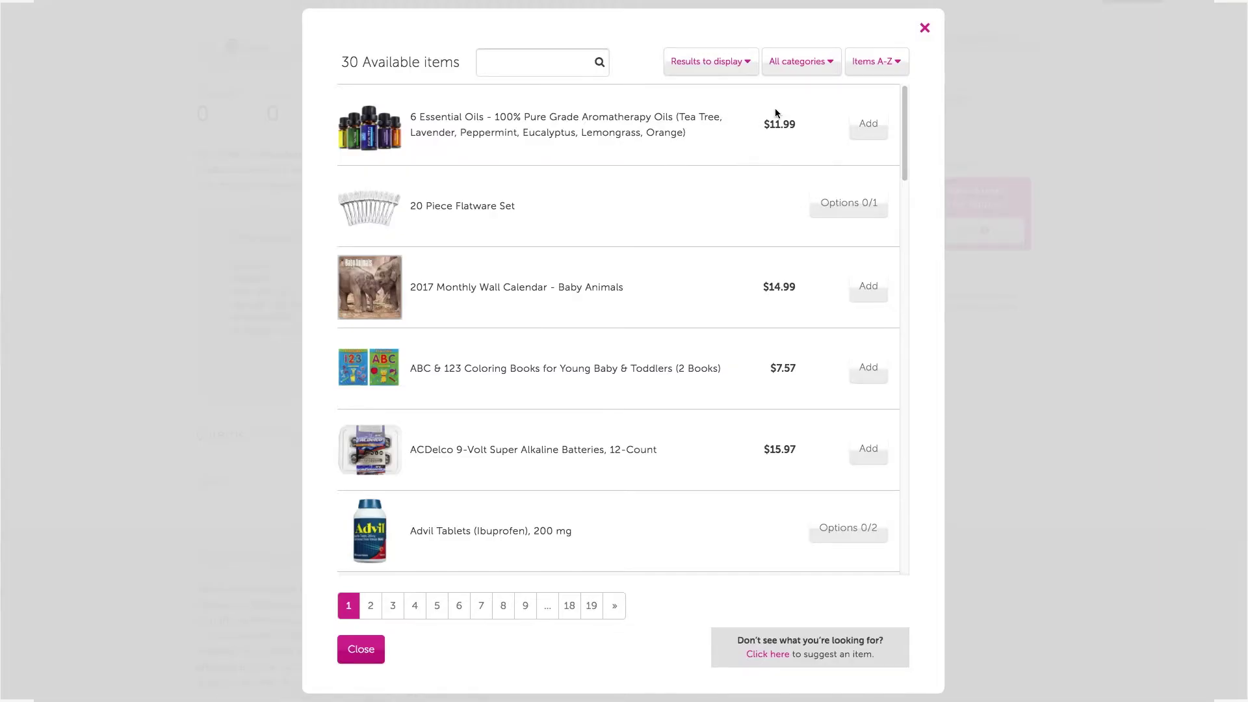
# - Filter items to Medicine and add Bottled Aspirin 100/bottle, package quantity 1, to the wish list
pyautogui.click(793, 70)
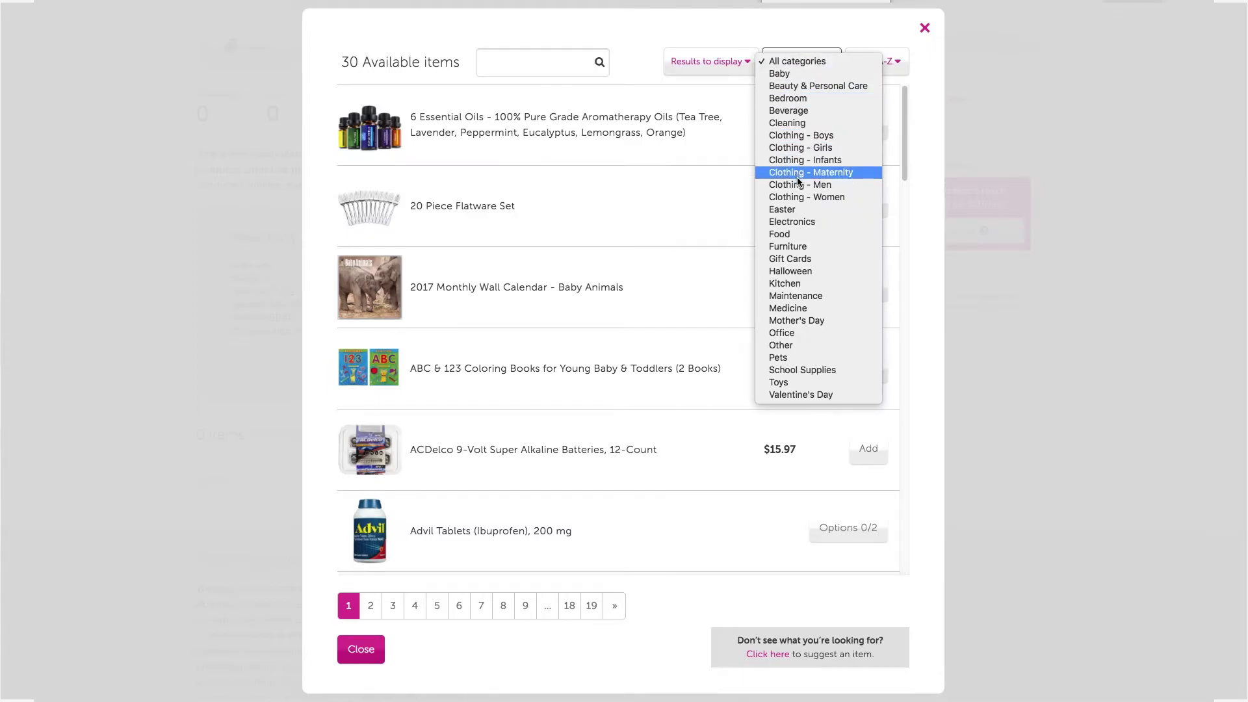
pyautogui.click(807, 307)
pyautogui.scroll(-2, 717, 336)
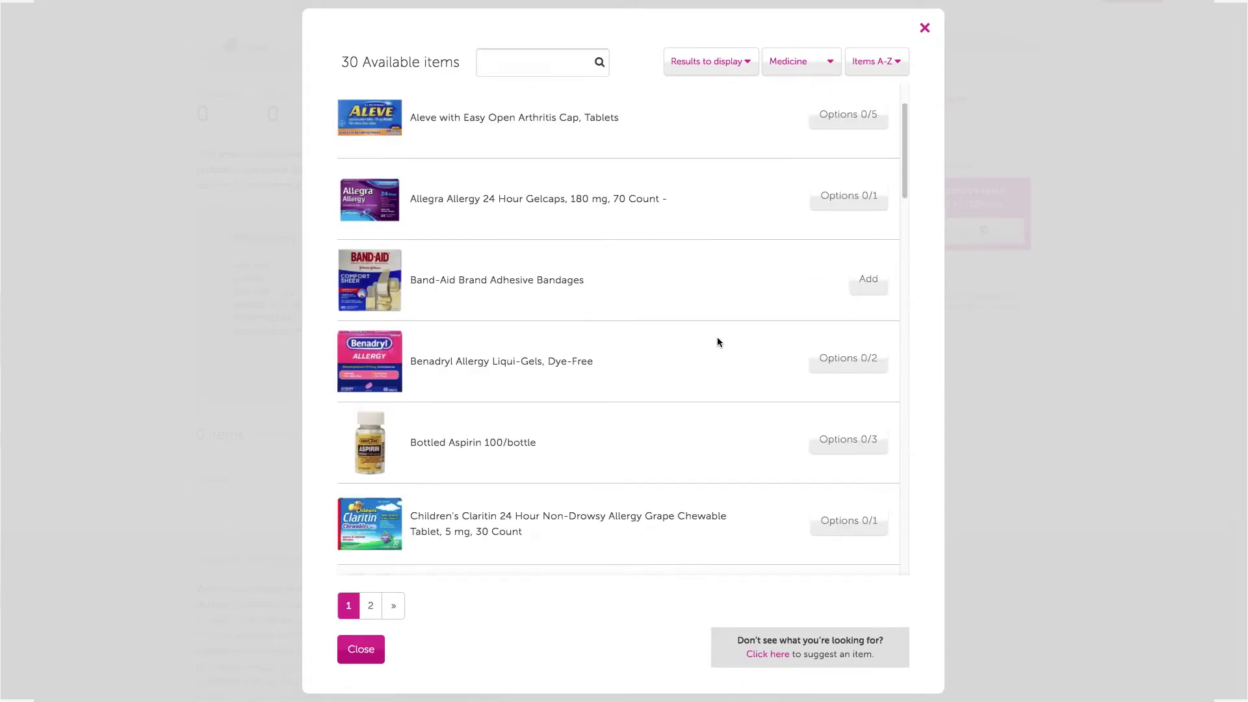
pyautogui.scroll(-1, 718, 341)
pyautogui.click(826, 396)
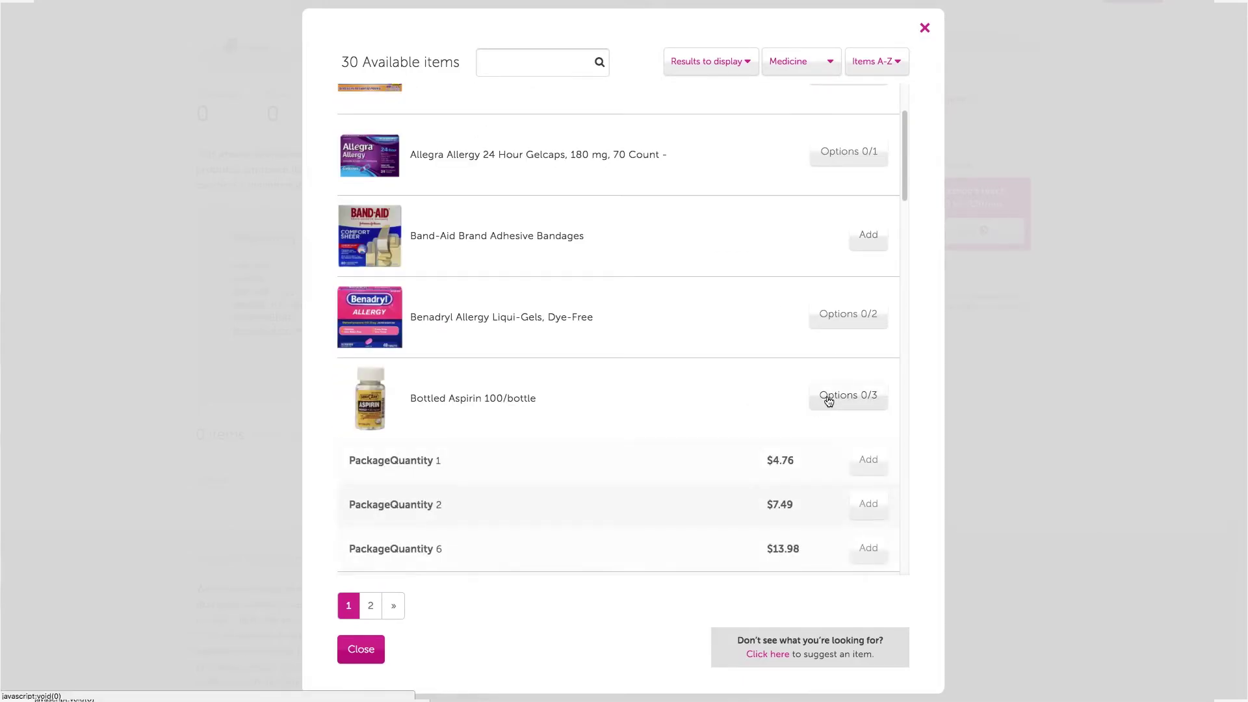
pyautogui.scroll(-2, 762, 400)
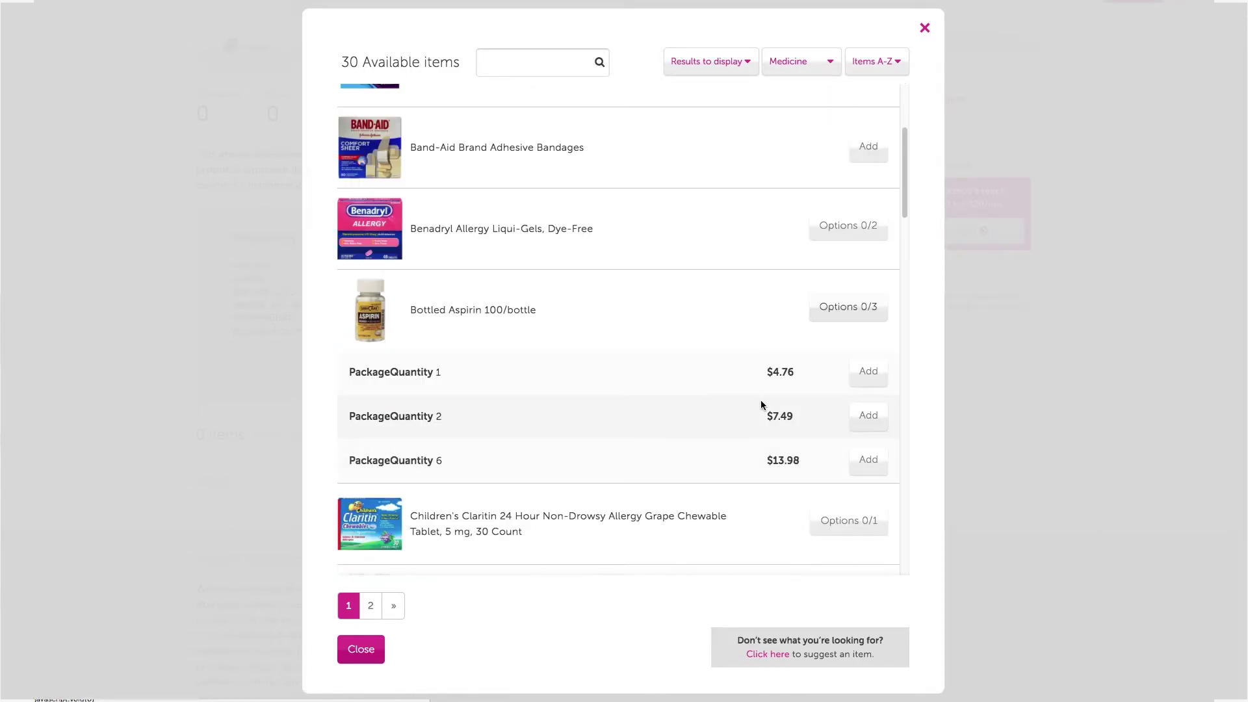
pyautogui.click(865, 381)
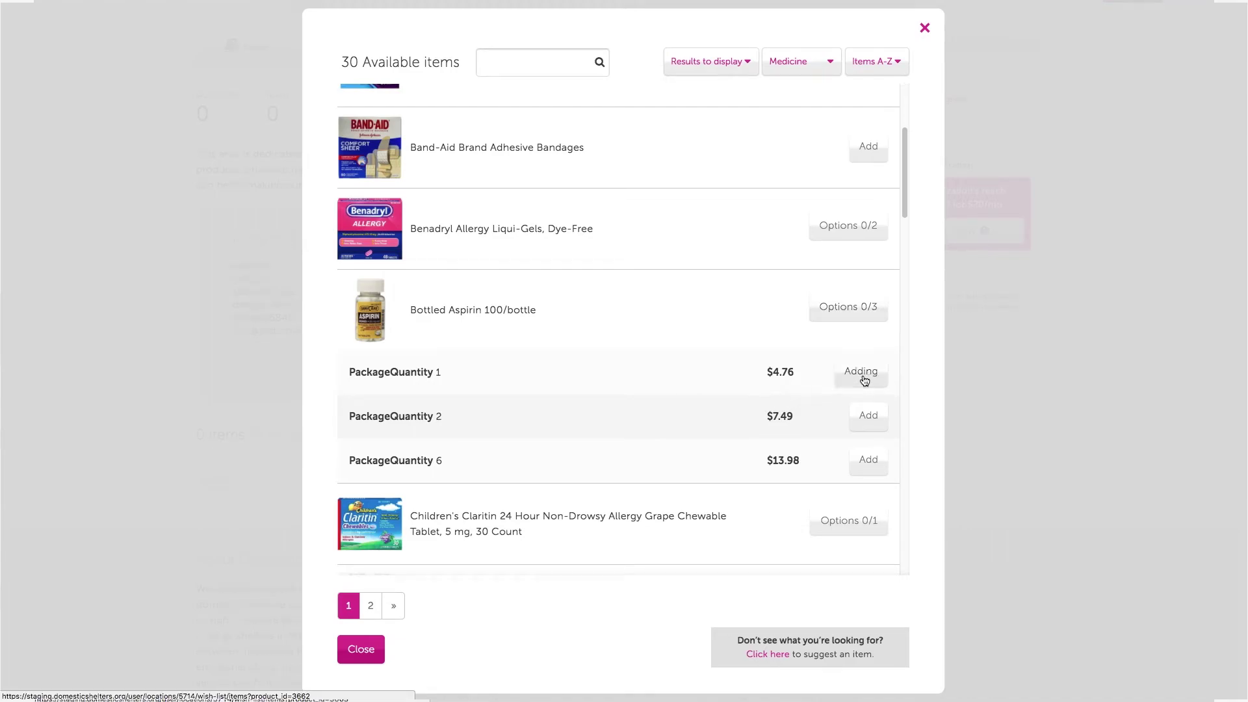
pyautogui.click(849, 308)
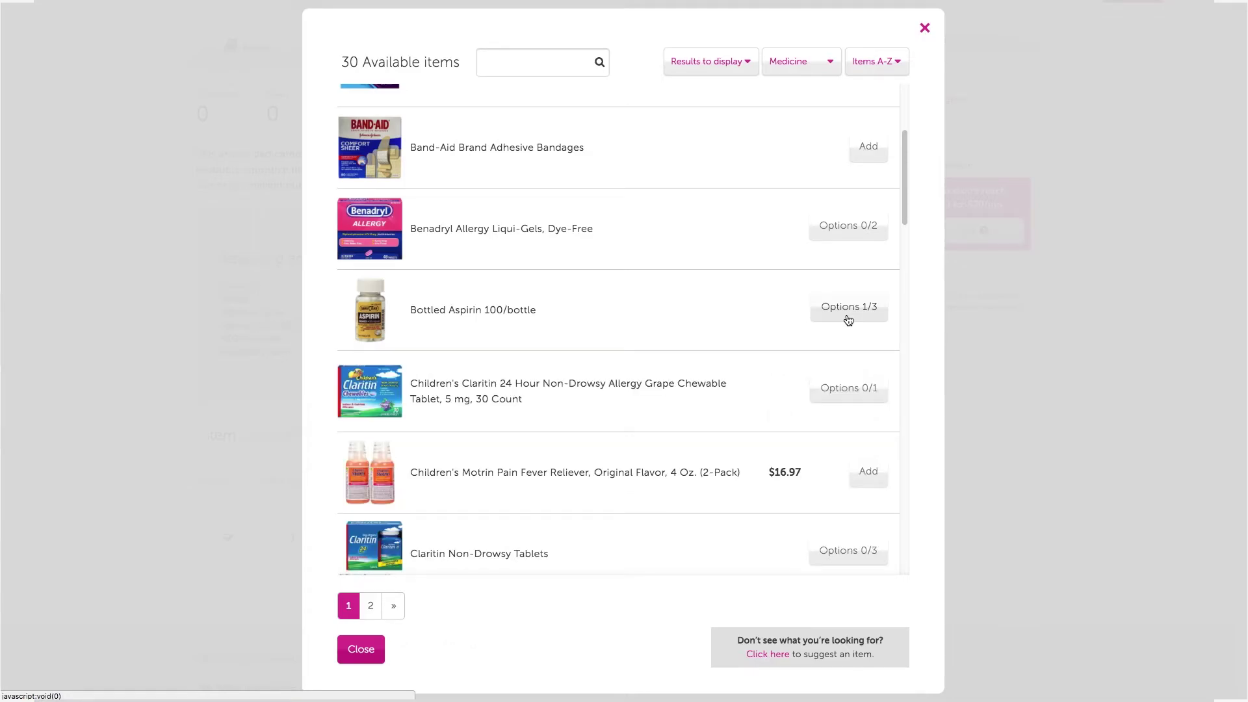
# - Page through the medicine items, then open the suggest-an-item form
pyautogui.click(371, 607)
pyautogui.click(371, 527)
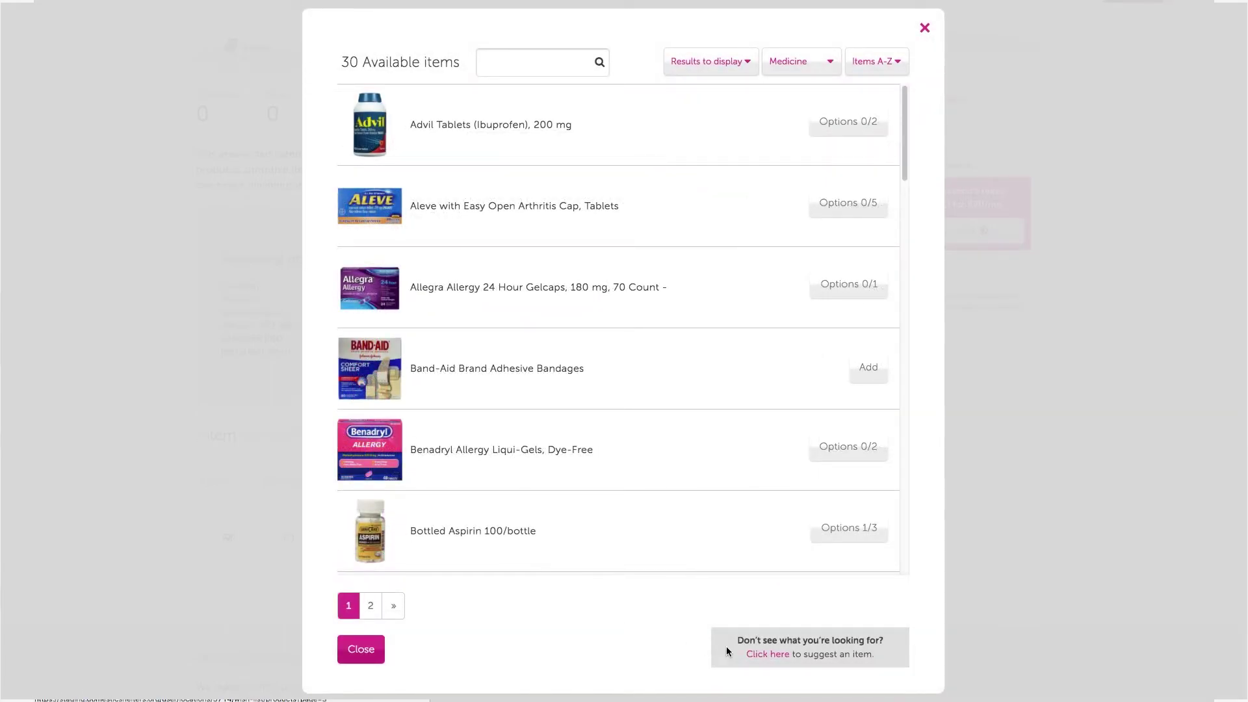
pyautogui.click(765, 656)
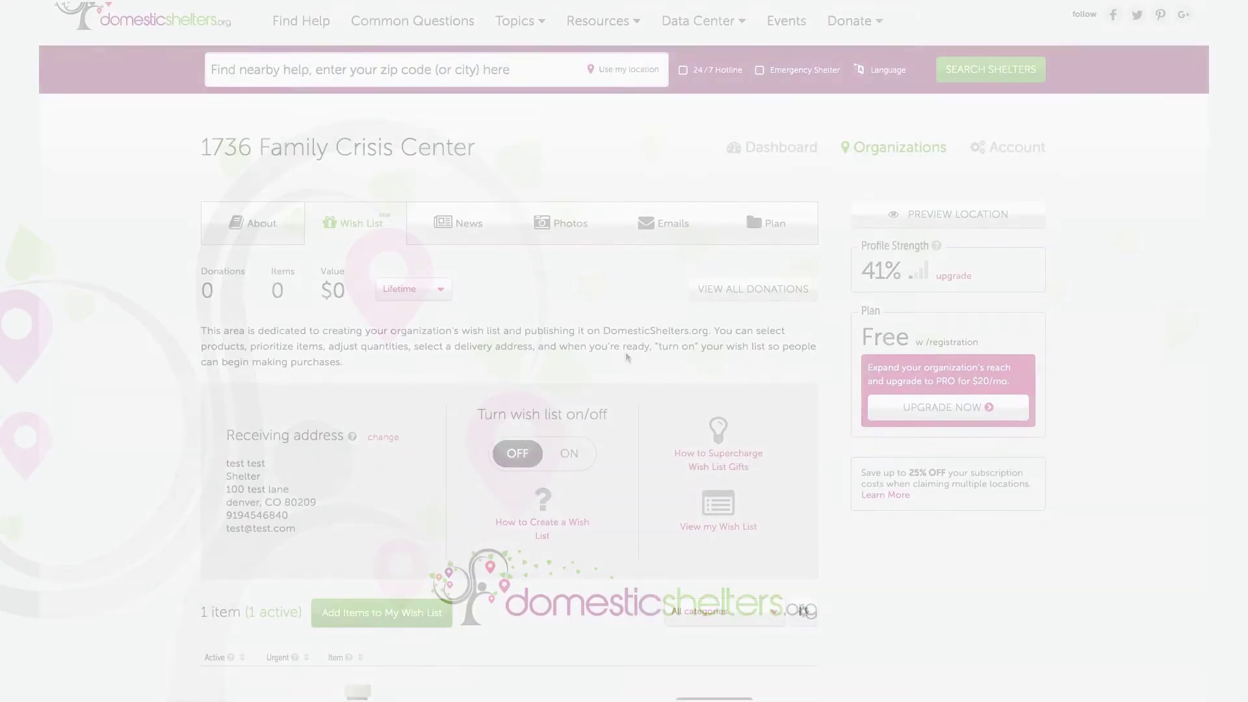
# - Enter 3 as the desired quantity on the Bottled Aspirin 100/bottle row
pyautogui.scroll(-3, 622, 359)
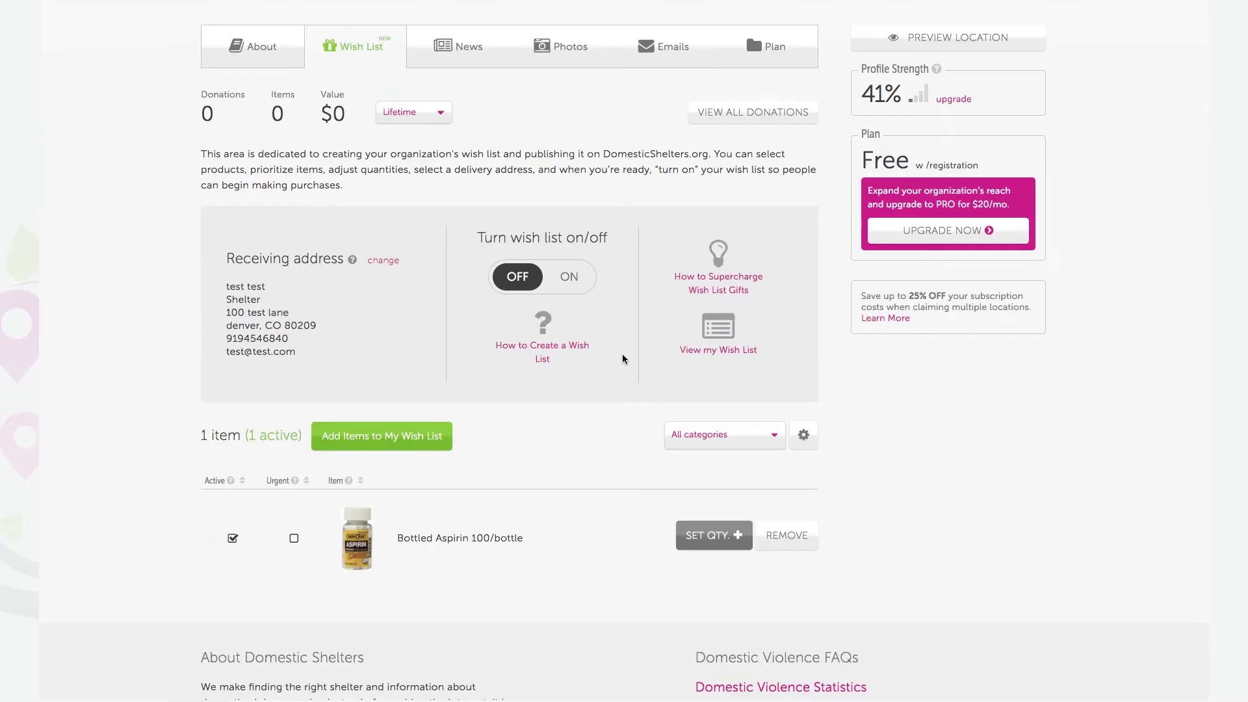
pyautogui.scroll(-2, 622, 359)
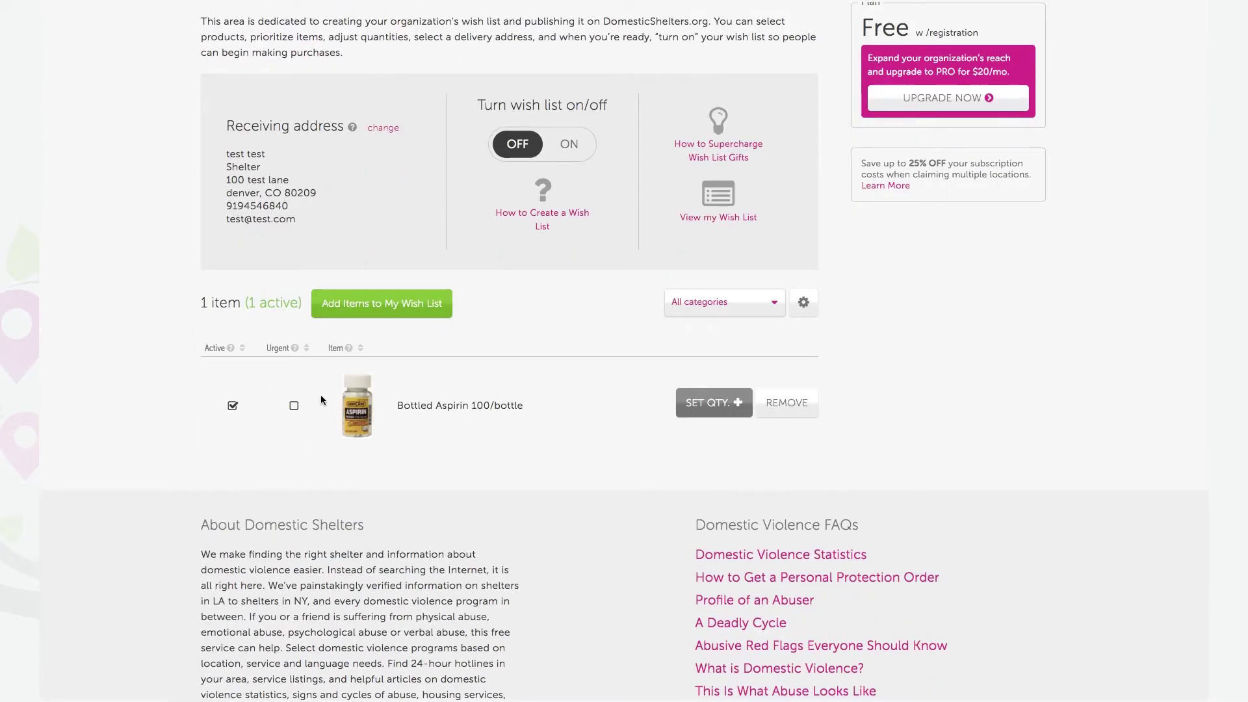
pyautogui.click(679, 411)
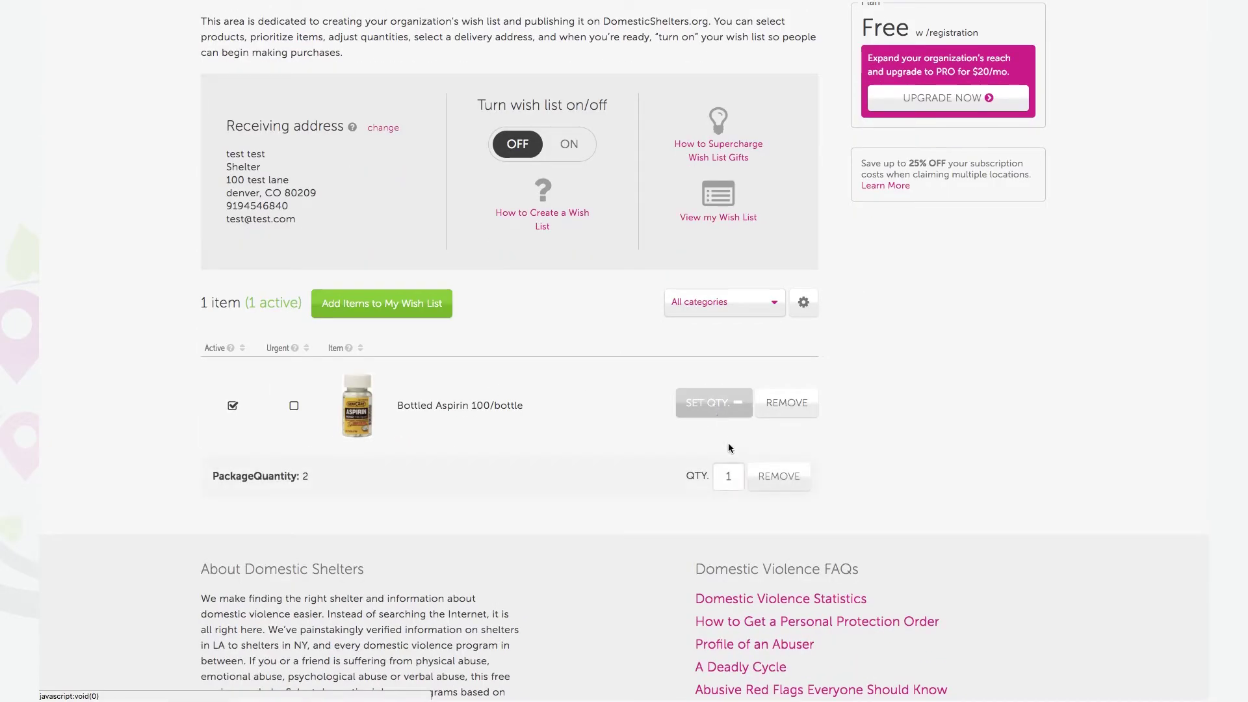
pyautogui.write('3')
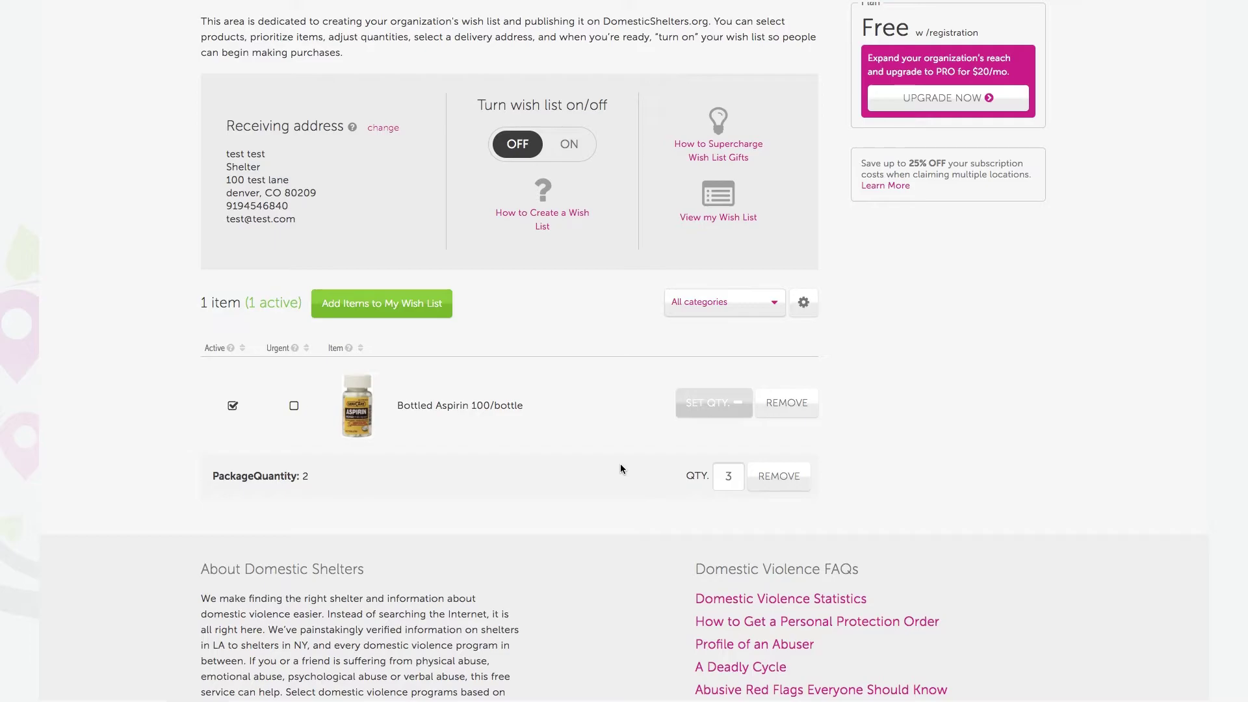
pyautogui.click(702, 412)
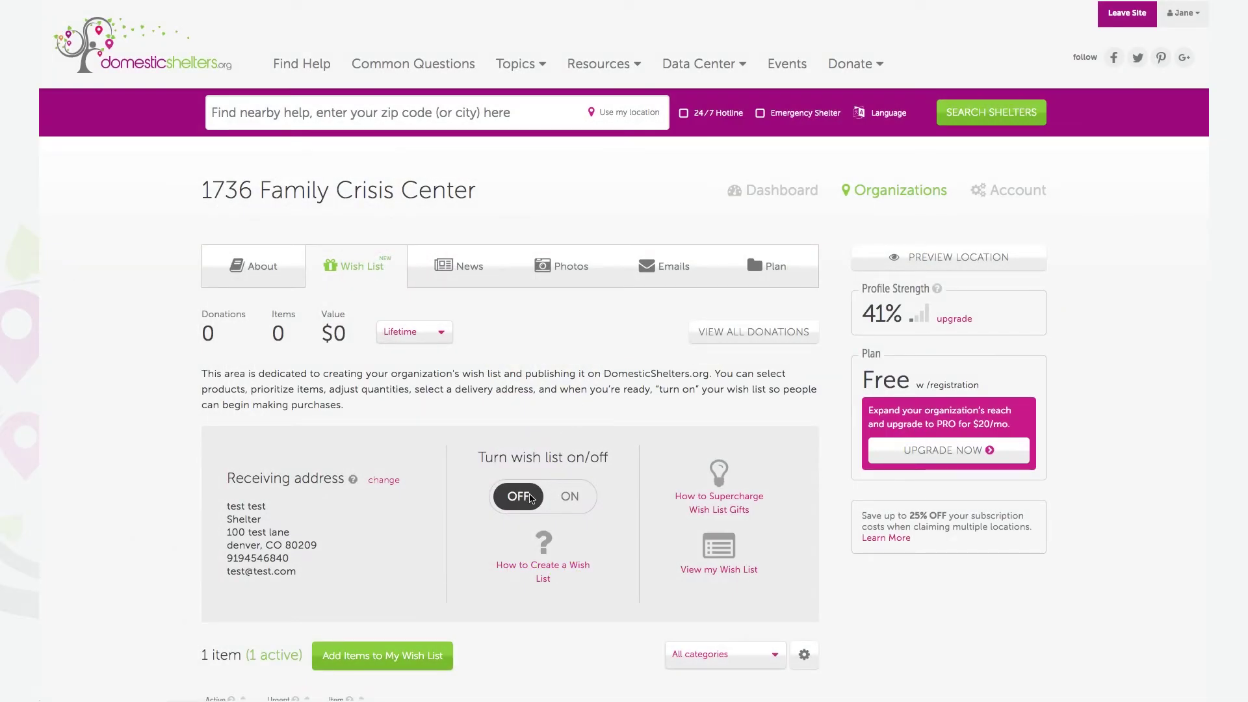
# - Switch the wish list toggle to ON and view the public wish list page
pyautogui.click(553, 501)
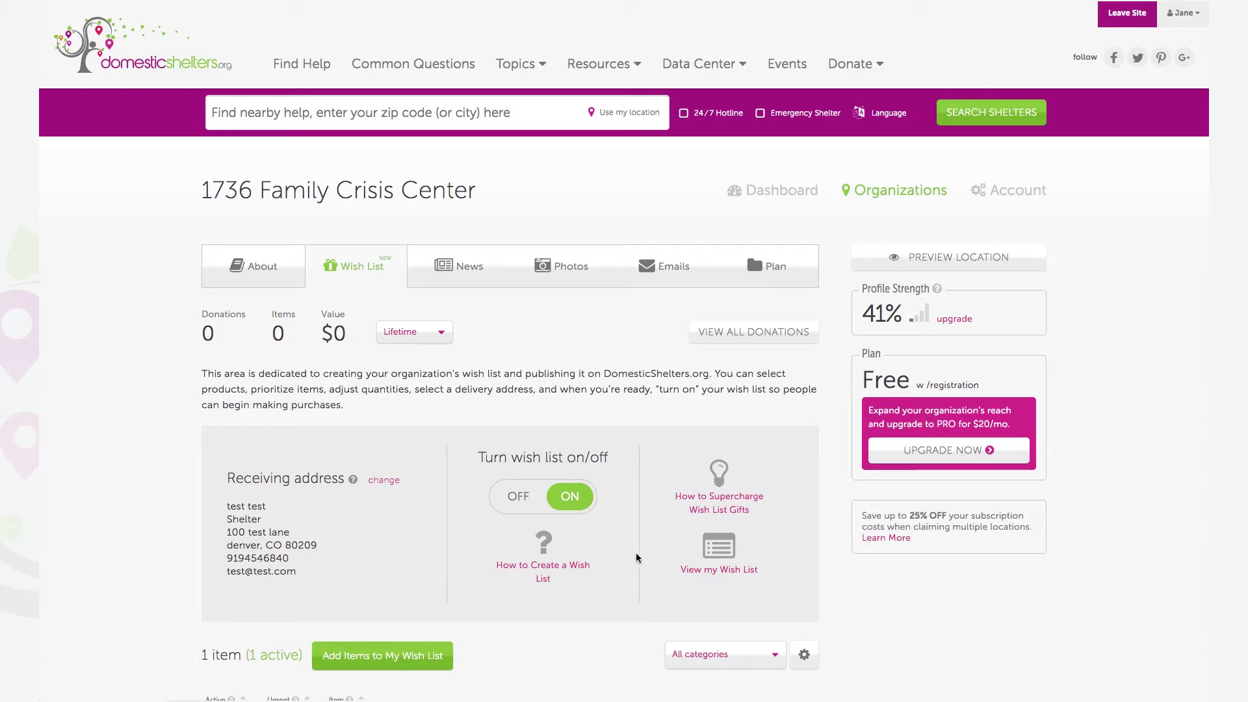
pyautogui.click(726, 572)
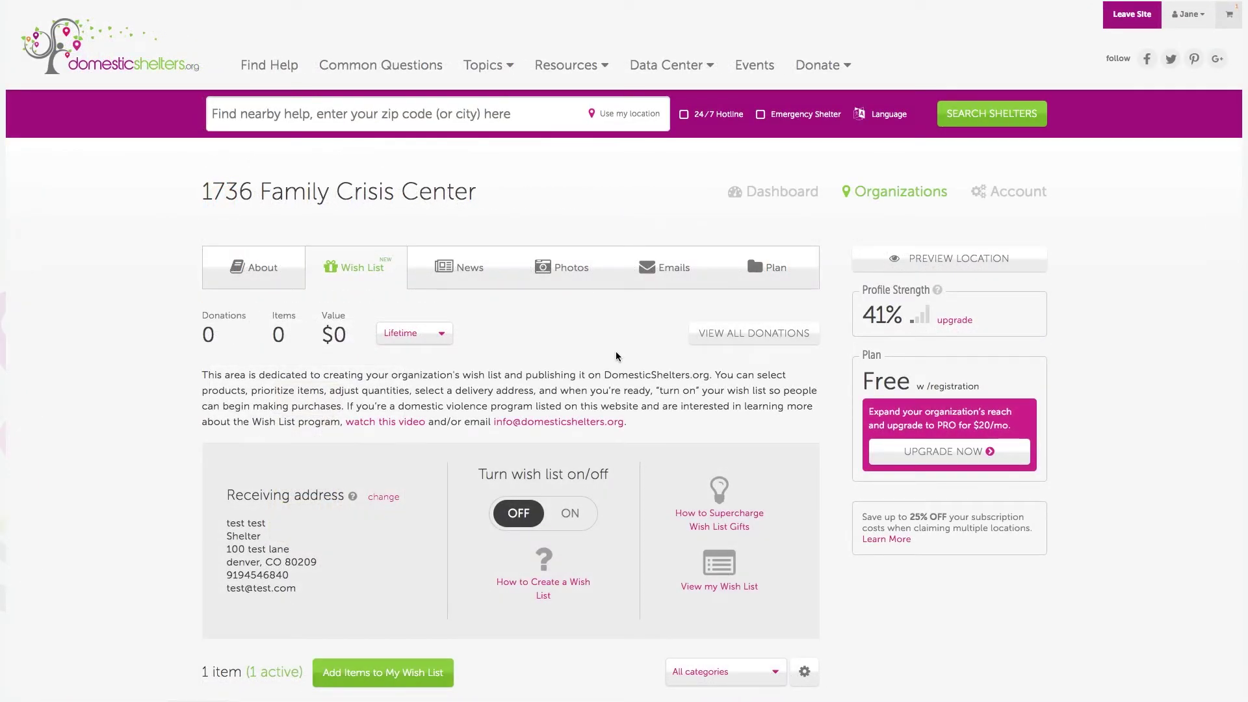
# - Add ACDelco 9-Volt Super Alkaline Batteries, 12-Count, removing the accidentally added ABC & 123 Coloring Books
pyautogui.scroll(-5, 616, 356)
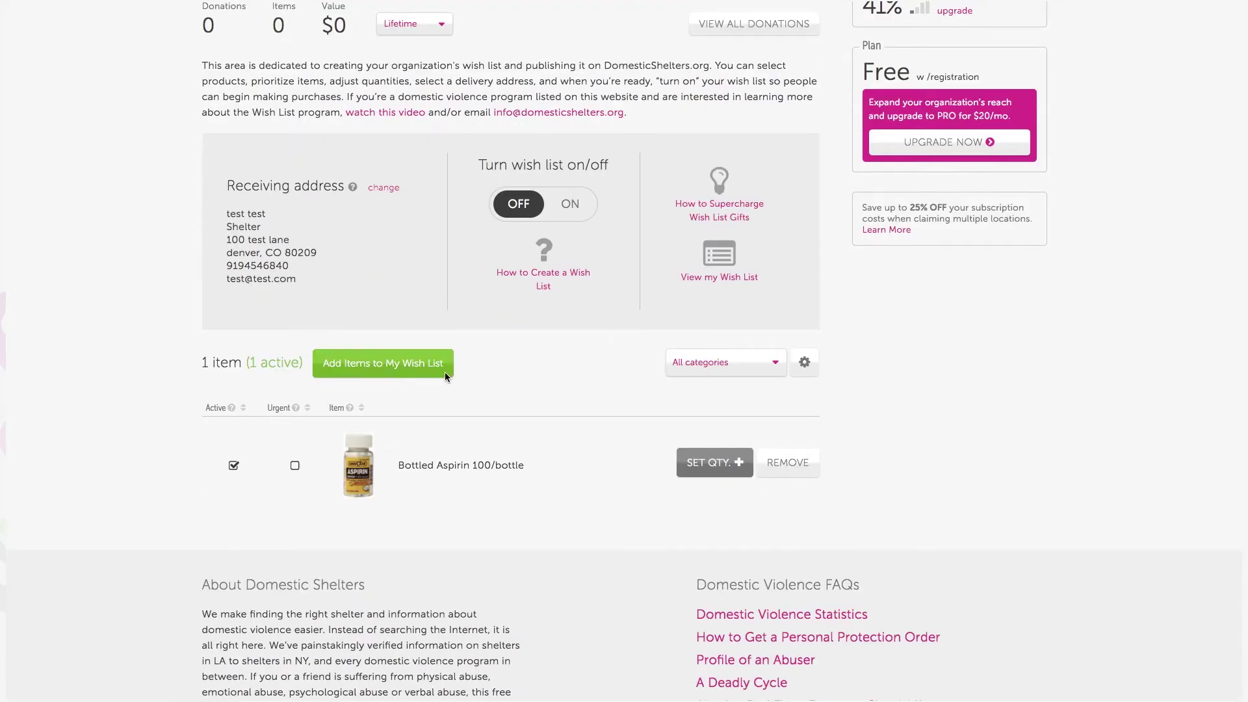
pyautogui.click(429, 371)
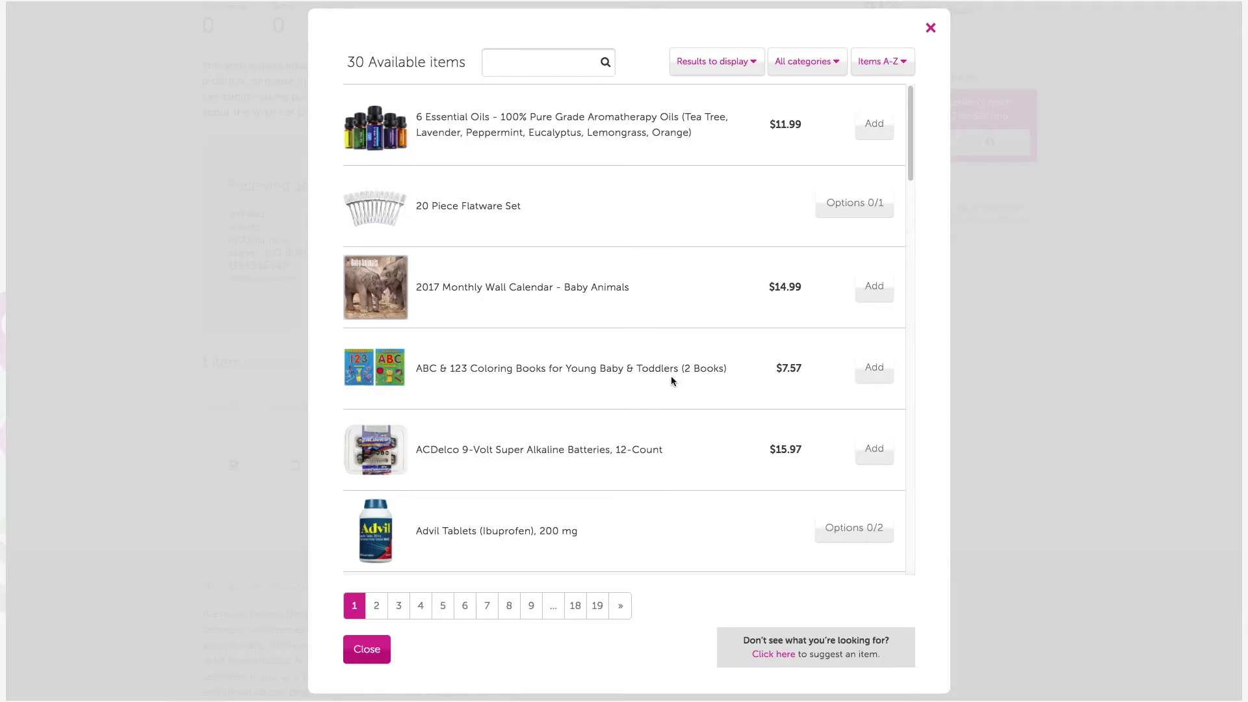
pyautogui.click(876, 372)
pyautogui.click(874, 452)
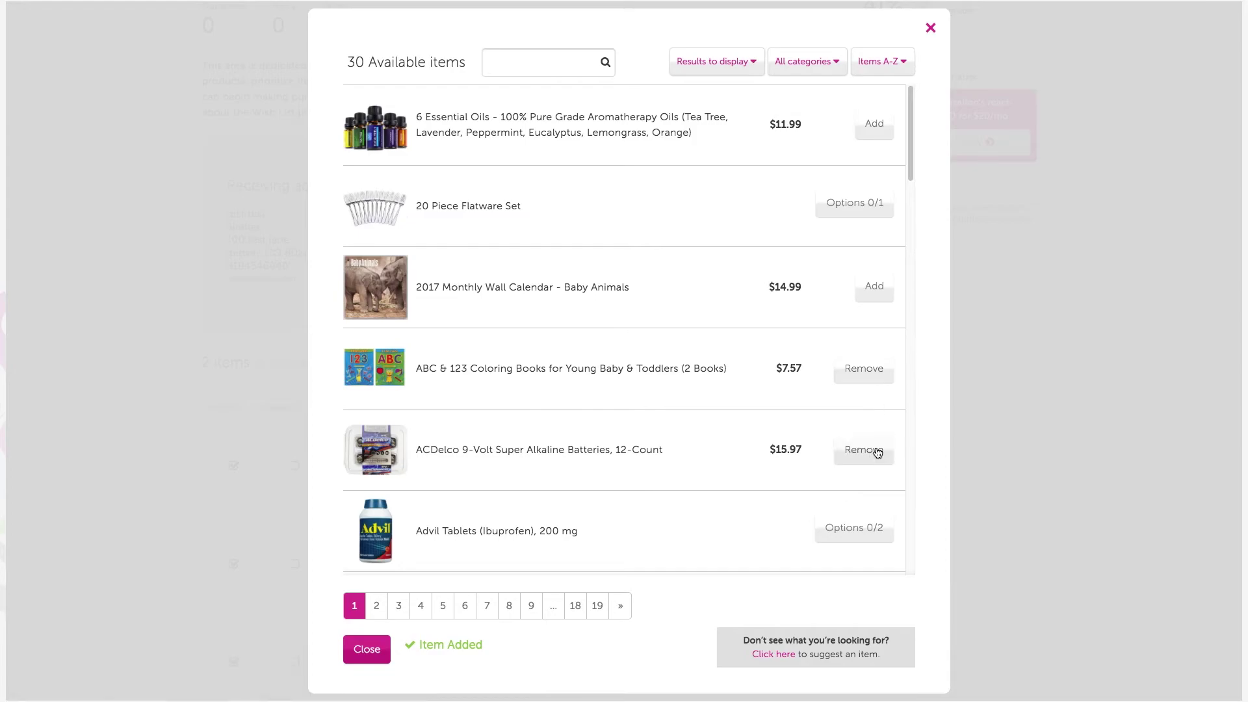
pyautogui.click(865, 374)
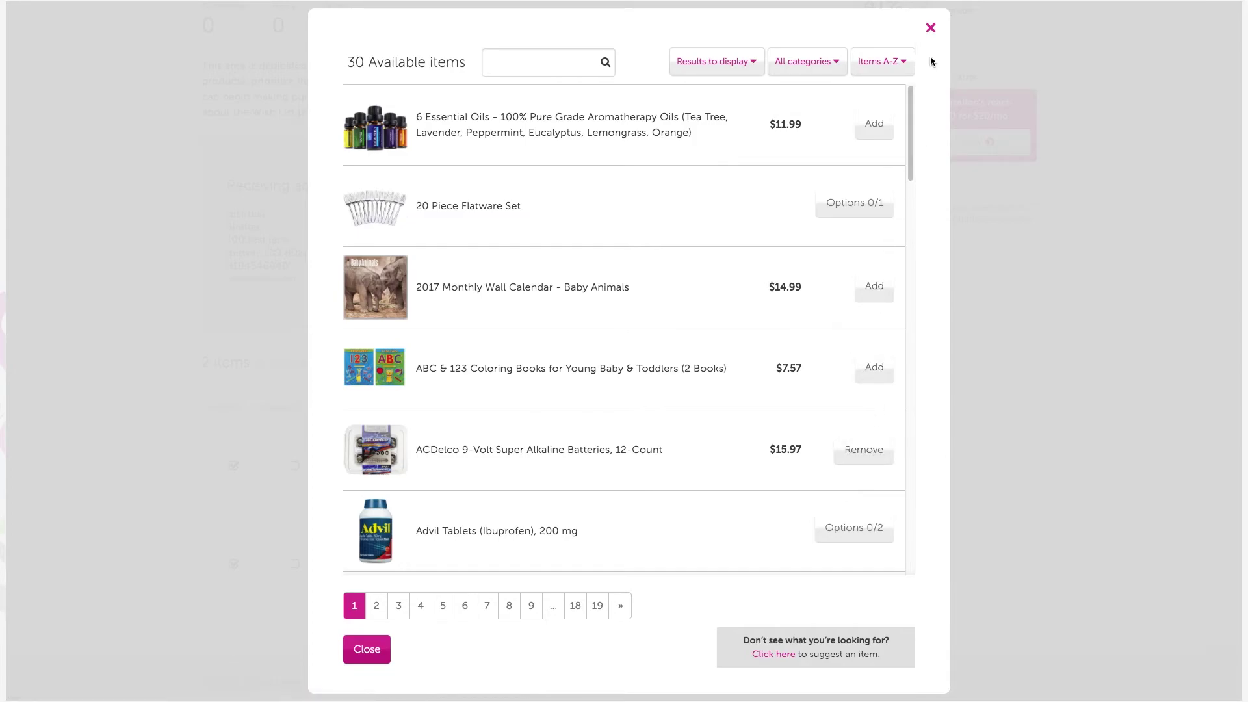
pyautogui.click(931, 30)
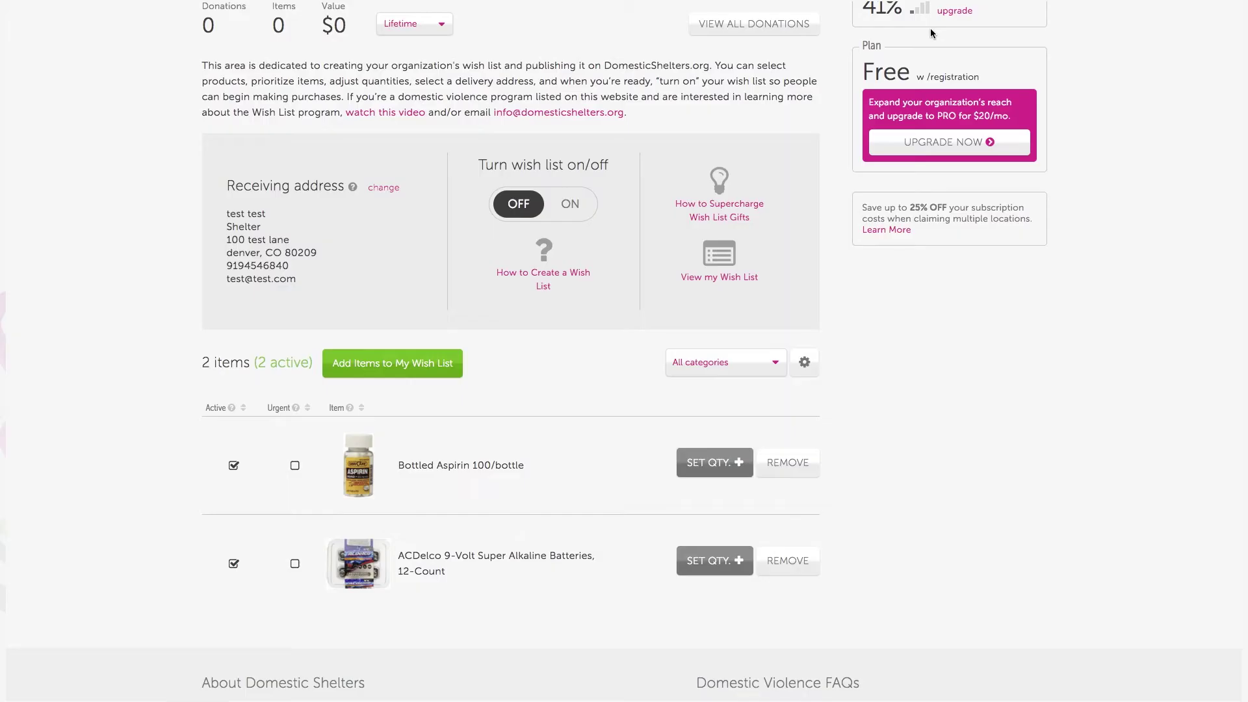
pyautogui.click(721, 465)
# - Change the aspirin quantity to 3 and collapse its row
pyautogui.doubleClick(729, 535)
pyautogui.write('3')
pyautogui.click(615, 528)
pyautogui.click(702, 463)
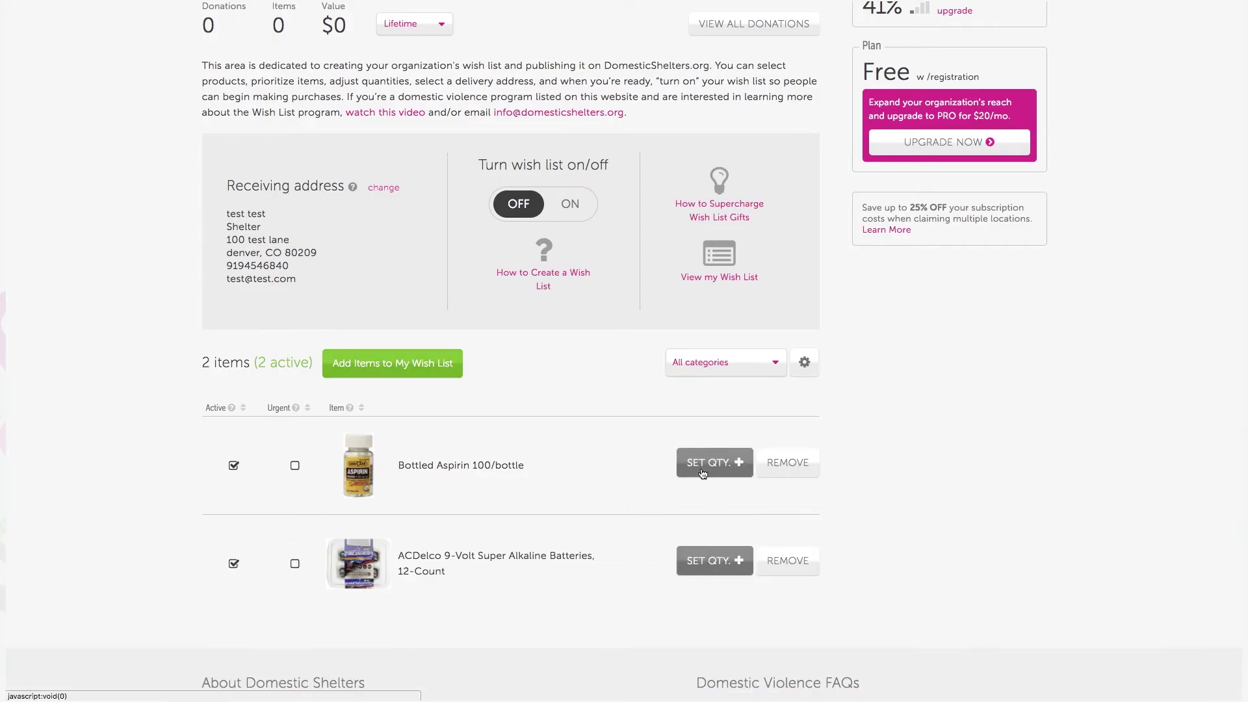
# - Update the contact phone number on the receiving address and save it
pyautogui.click(393, 188)
pyautogui.click(710, 411)
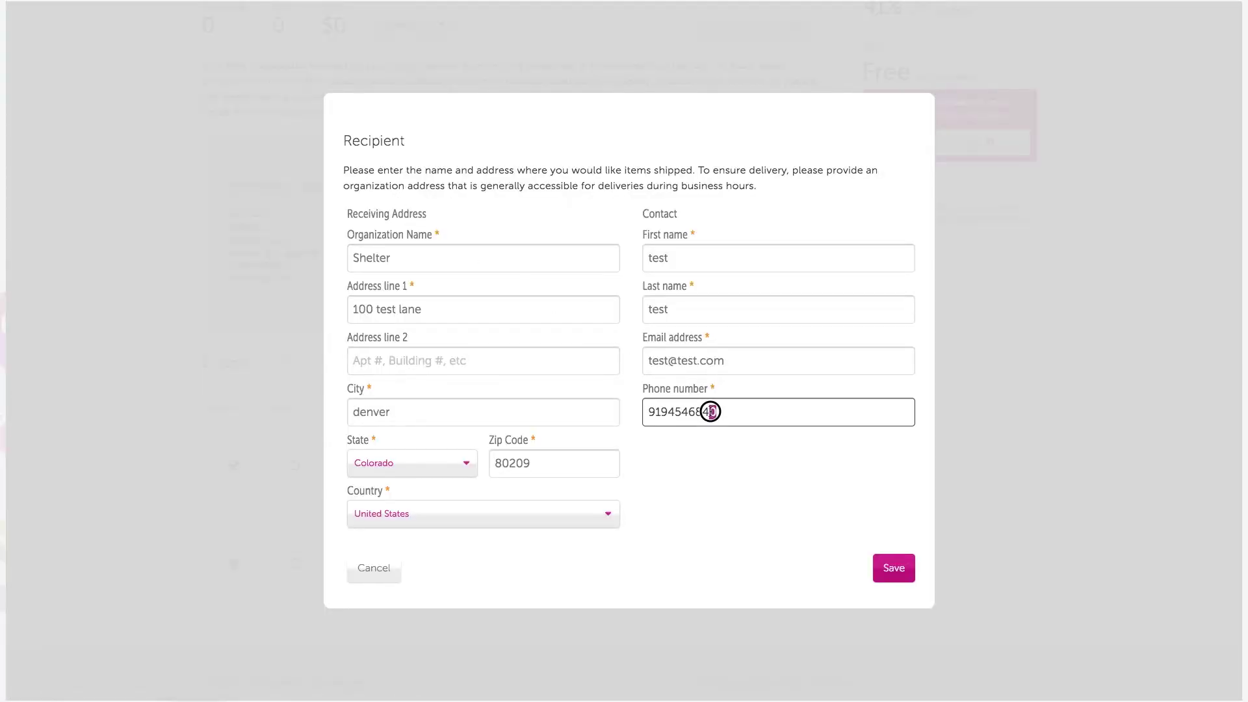
pyautogui.click(901, 570)
pyautogui.scroll(3, 782, 178)
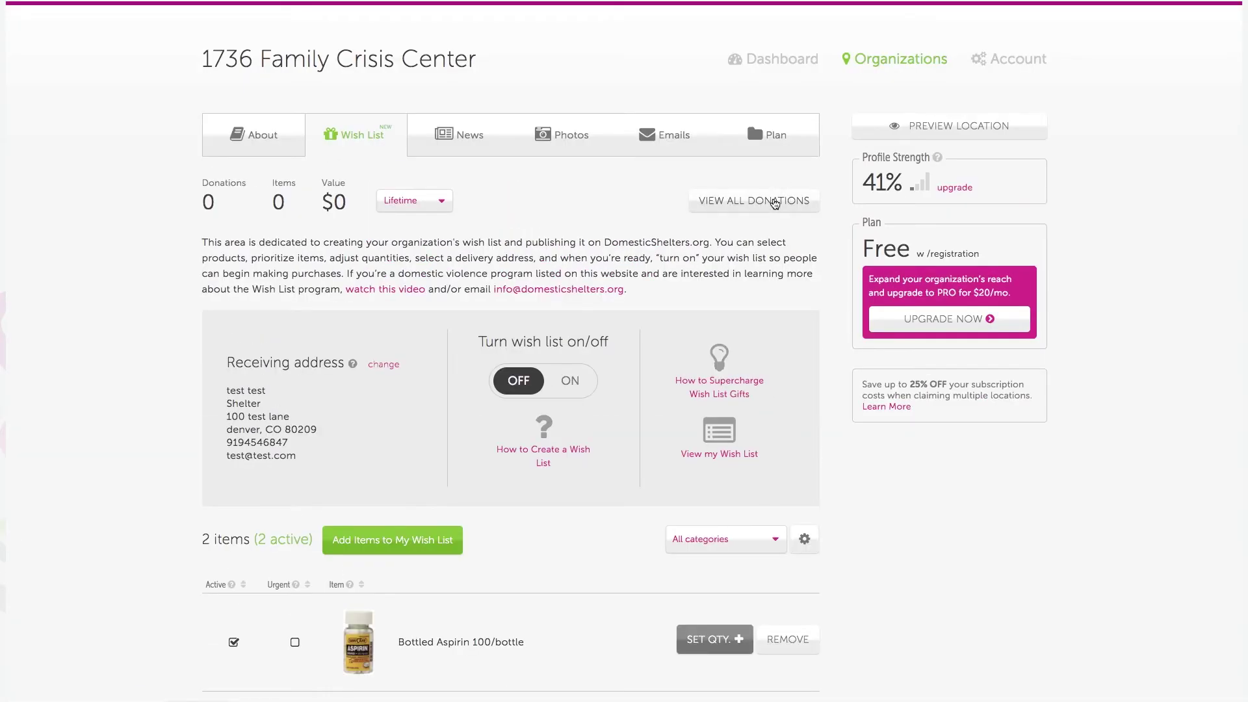
pyautogui.click(774, 203)
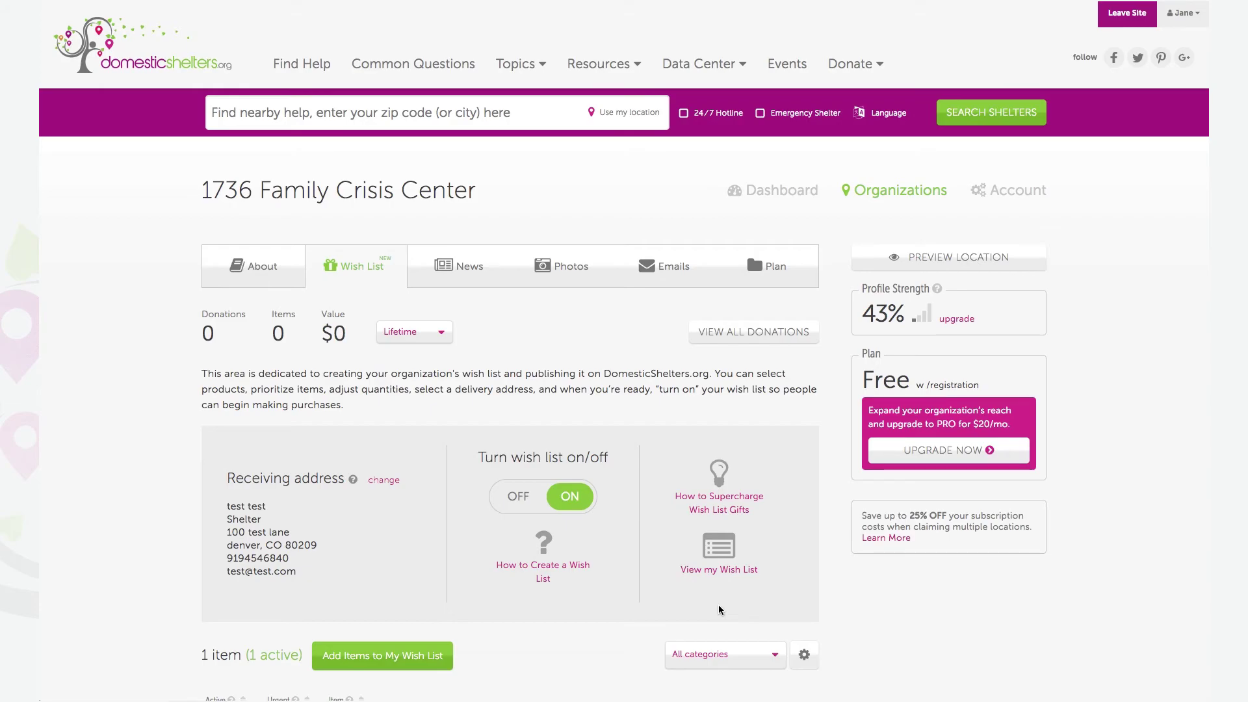
# - Open the 'How to Supercharge Wish List Gifts' guide from the wish list panel
pyautogui.click(725, 501)
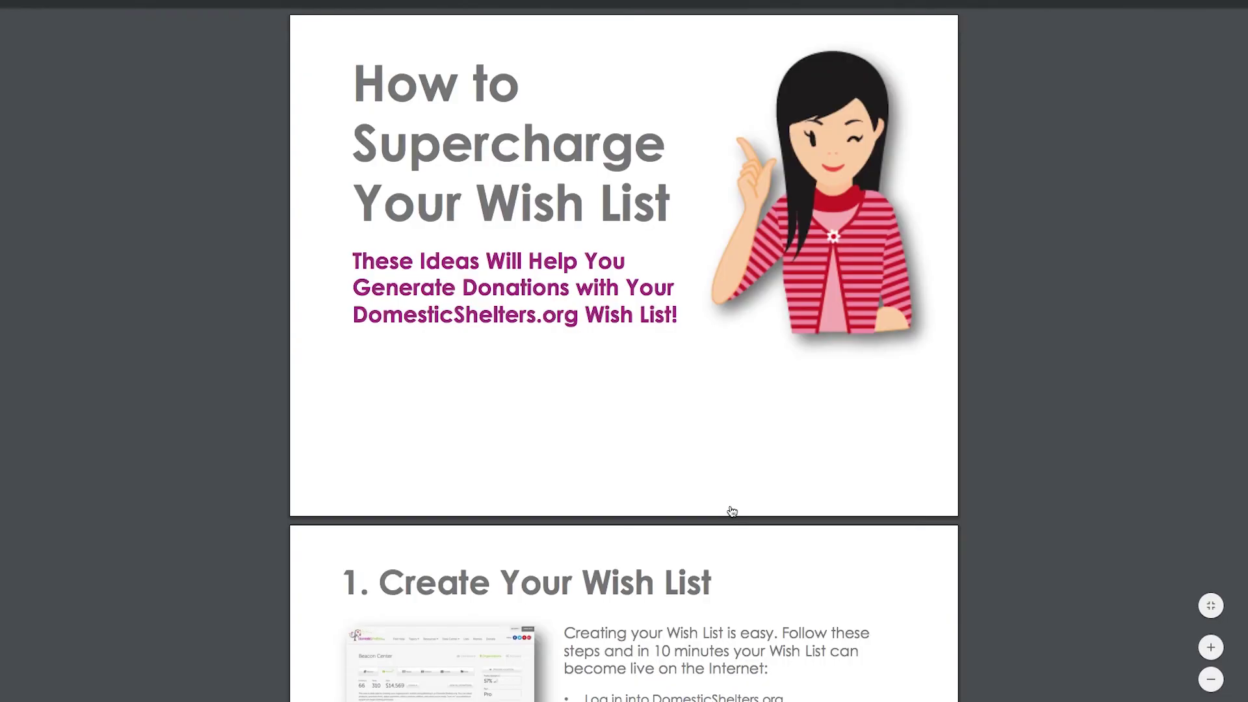
pyautogui.scroll(-5, 704, 471)
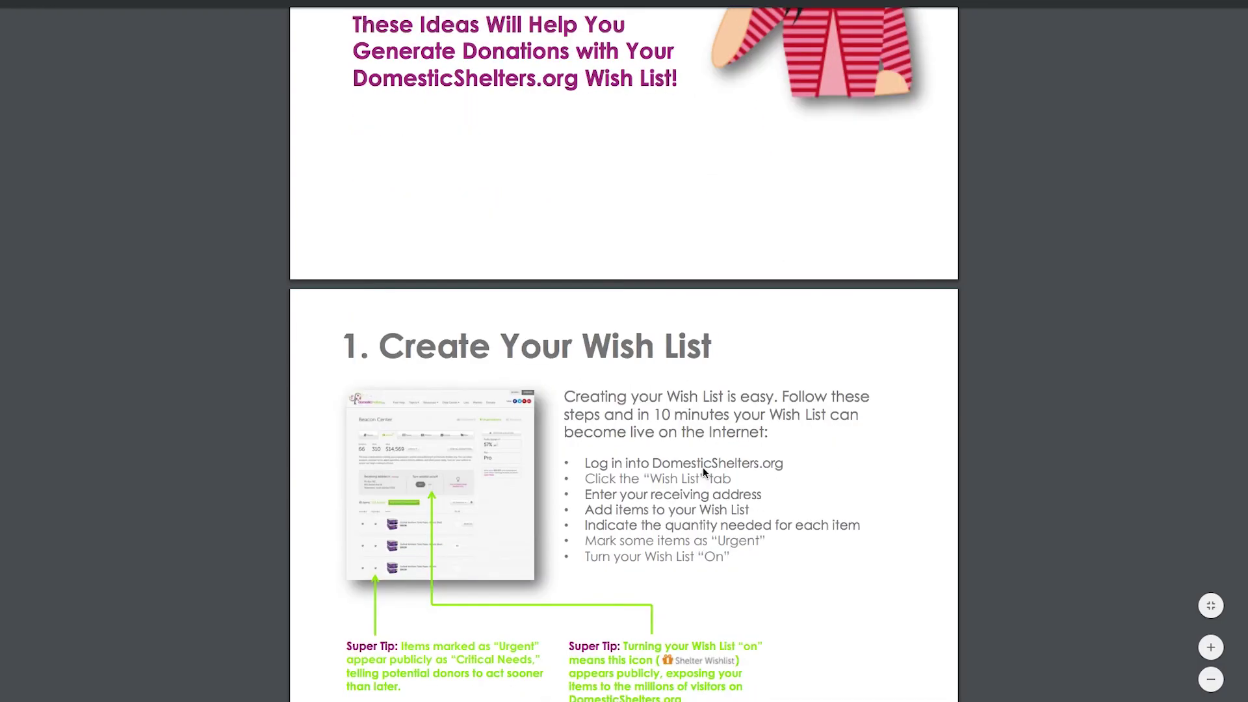
pyautogui.scroll(-9, 703, 471)
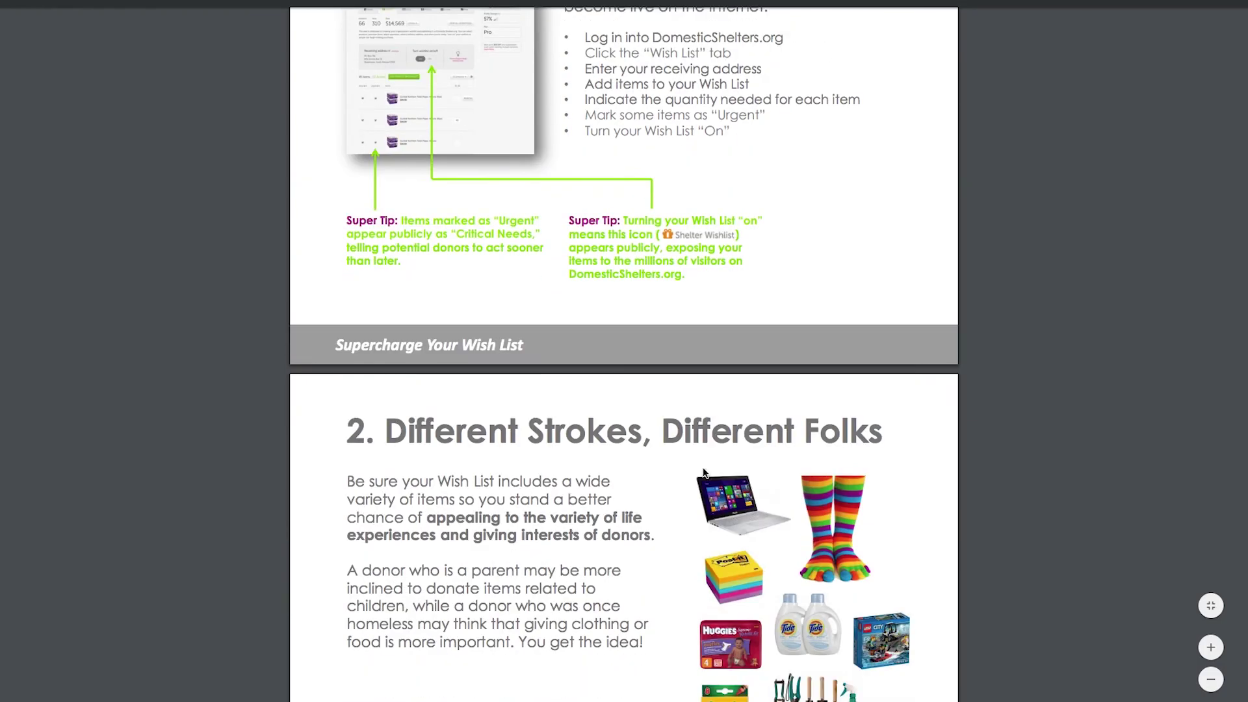
pyautogui.scroll(-9, 703, 471)
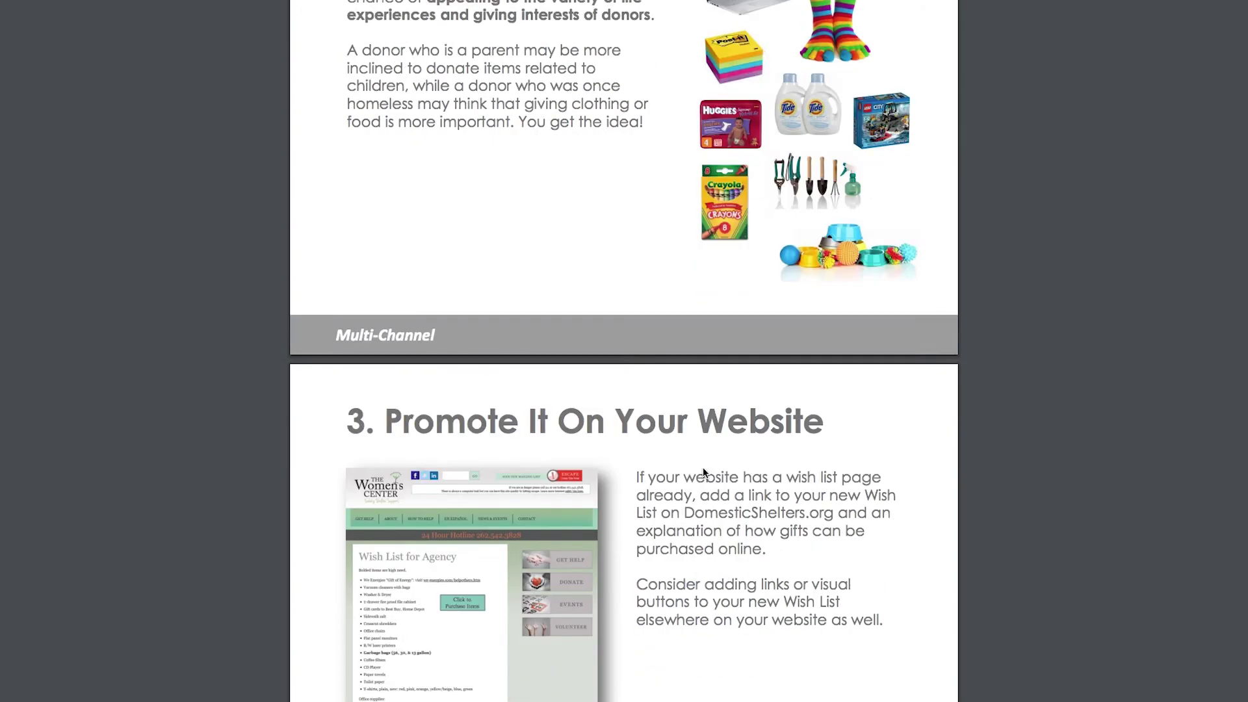
pyautogui.scroll(-8, 704, 471)
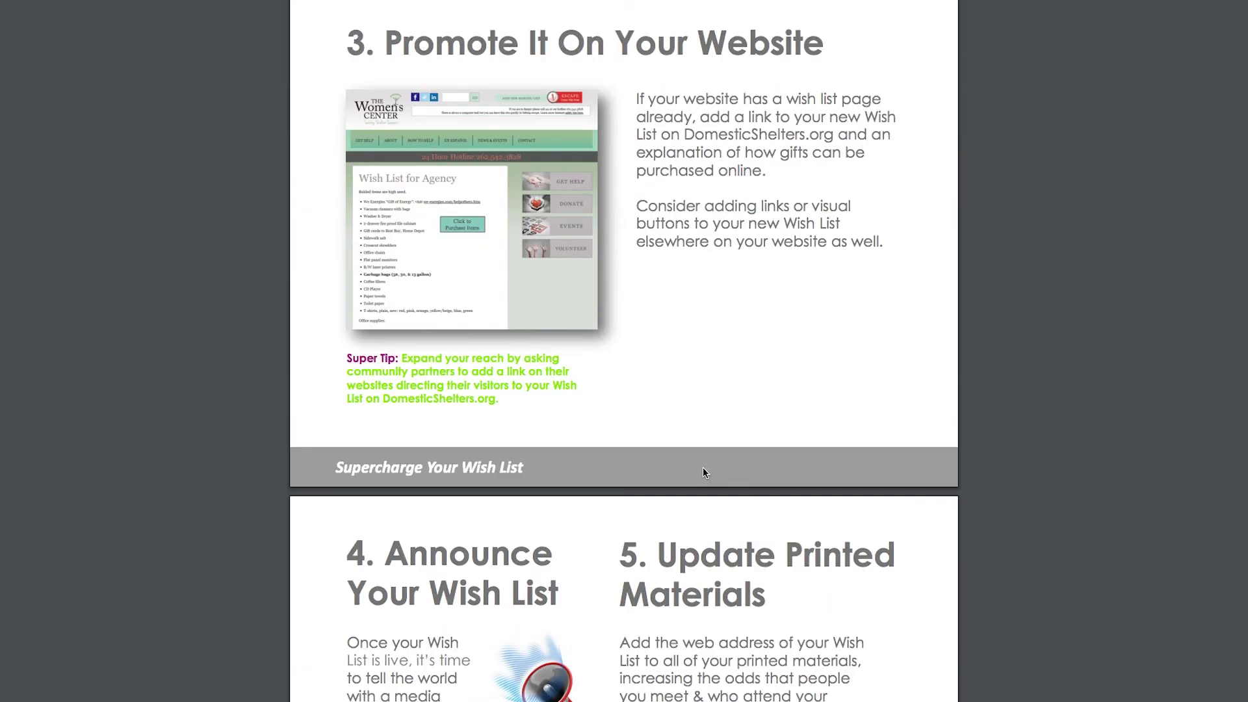
pyautogui.scroll(-4, 703, 471)
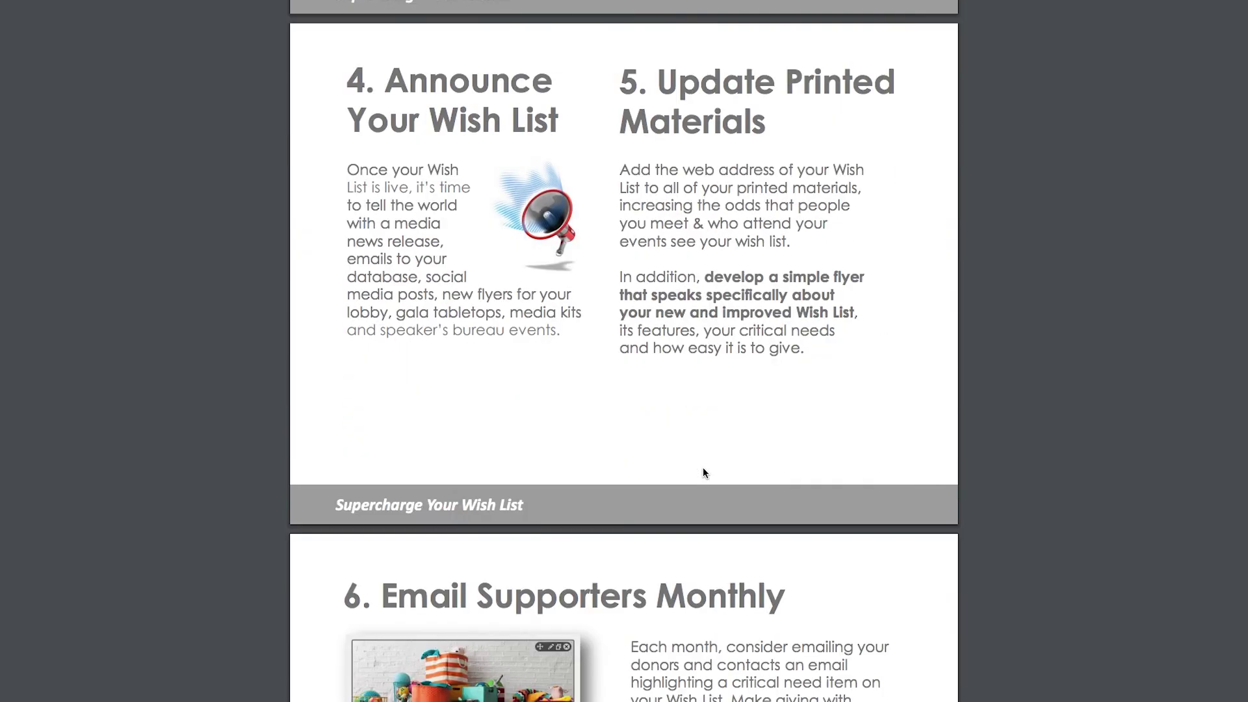
pyautogui.scroll(-9, 703, 468)
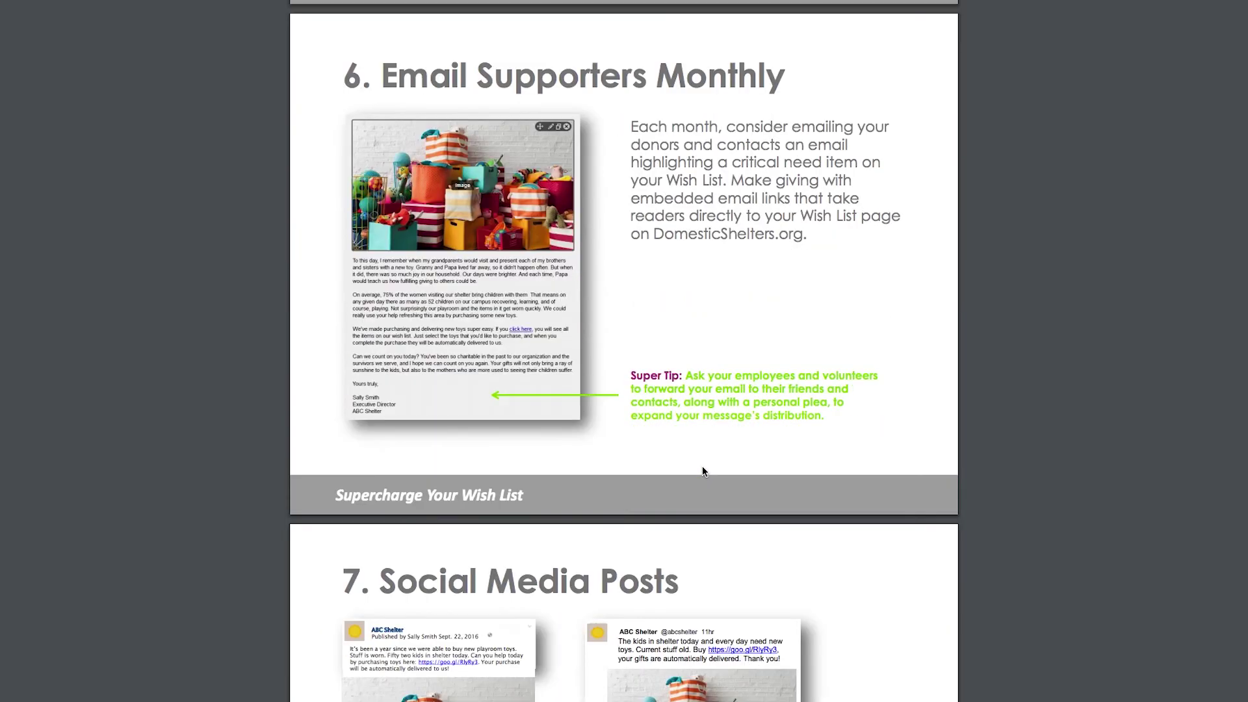
pyautogui.scroll(-9, 703, 471)
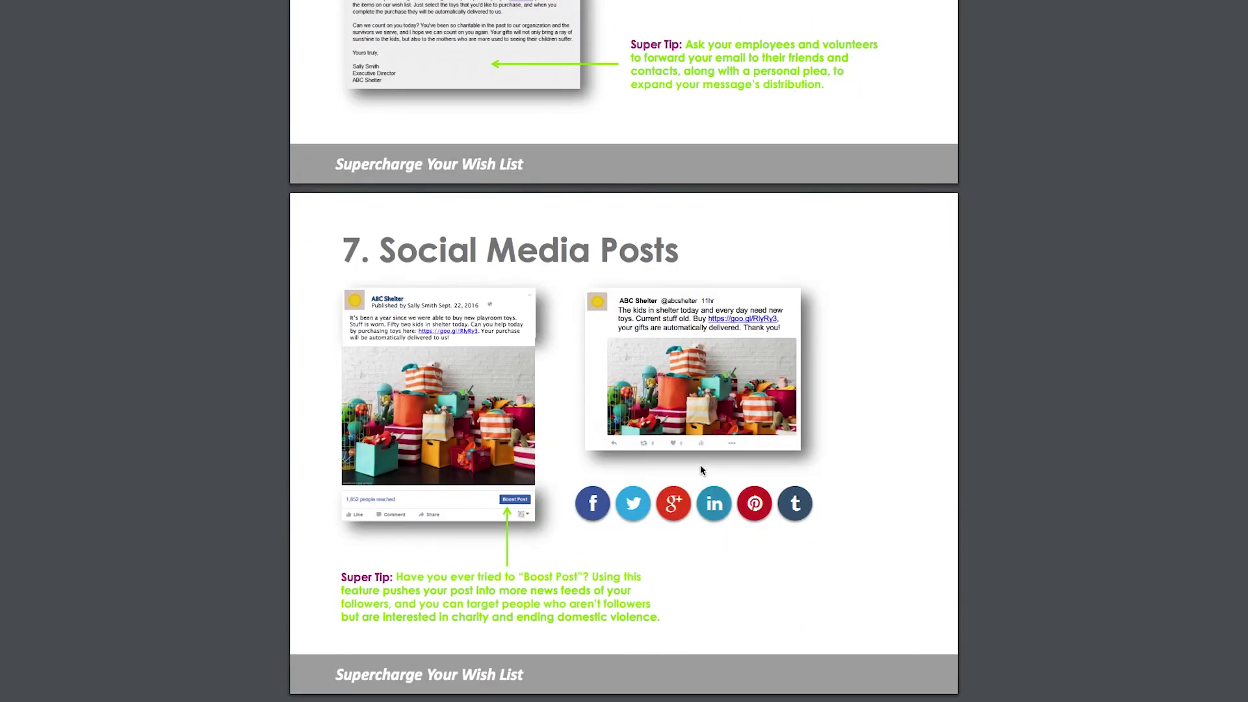
pyautogui.scroll(-4, 689, 448)
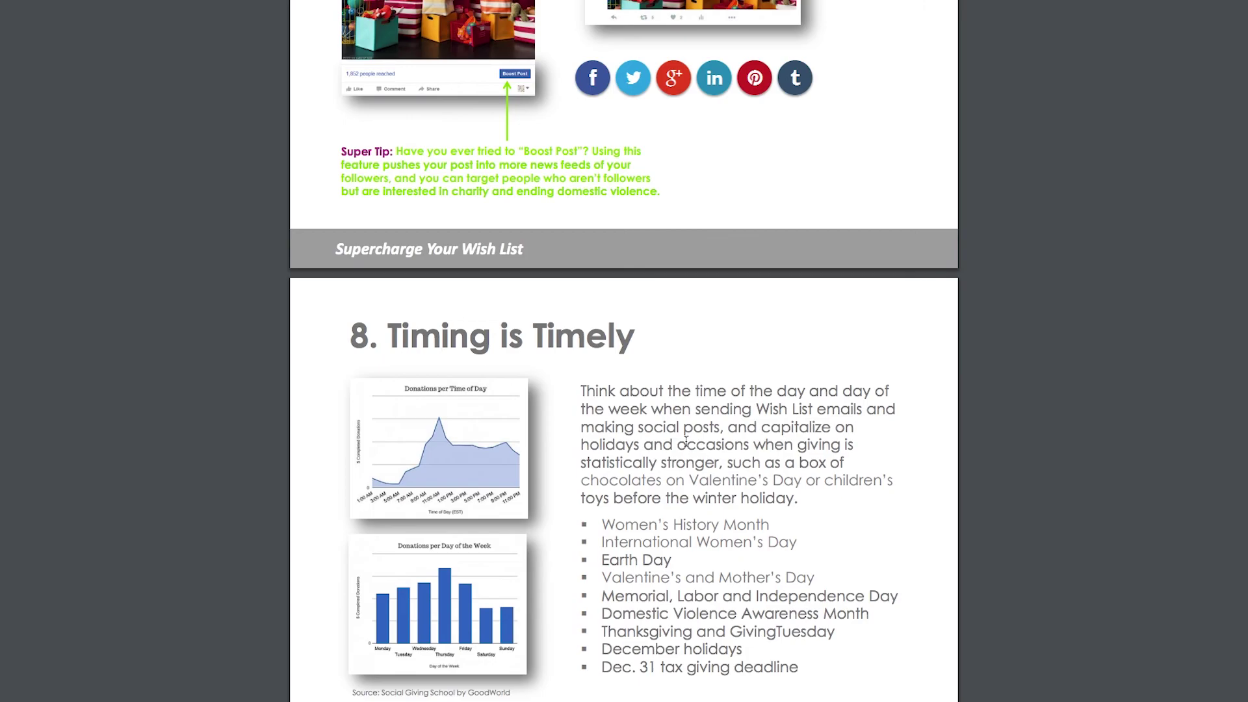
pyautogui.scroll(-4, 686, 442)
pyautogui.scroll(-4, 686, 442)
pyautogui.scroll(2, 686, 442)
pyautogui.scroll(-7, 686, 442)
pyautogui.scroll(-9, 686, 442)
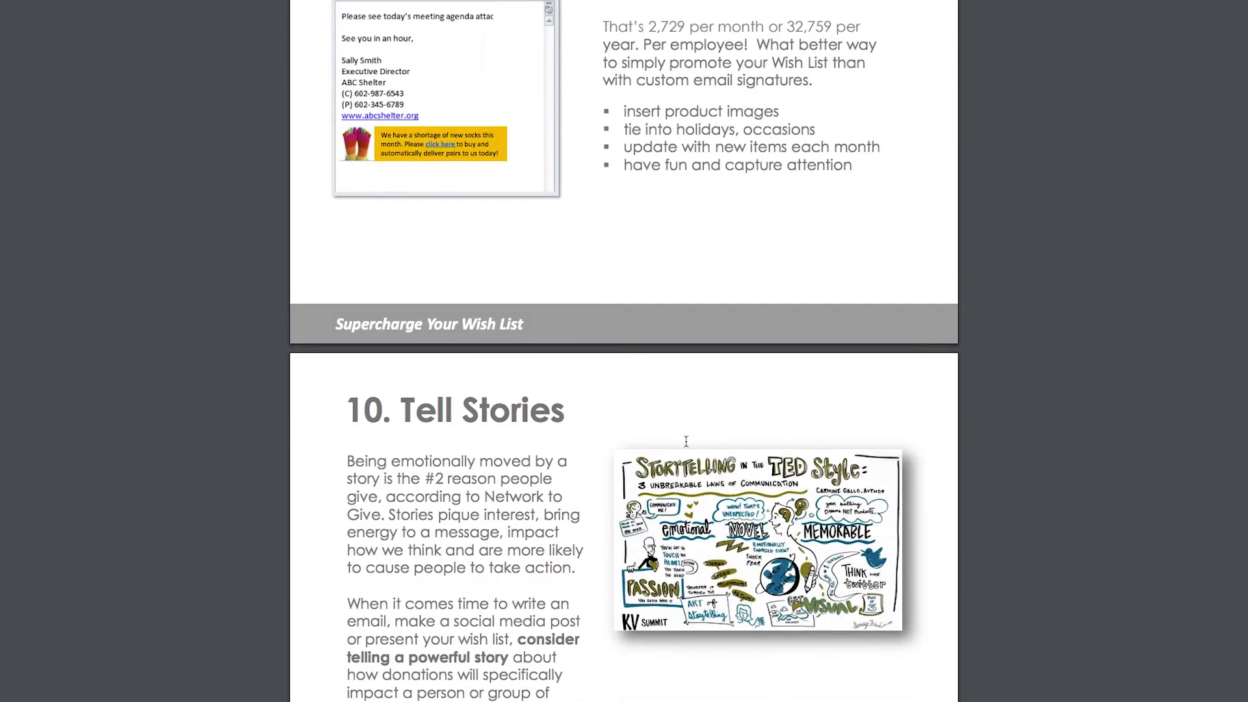
pyautogui.scroll(-9, 685, 442)
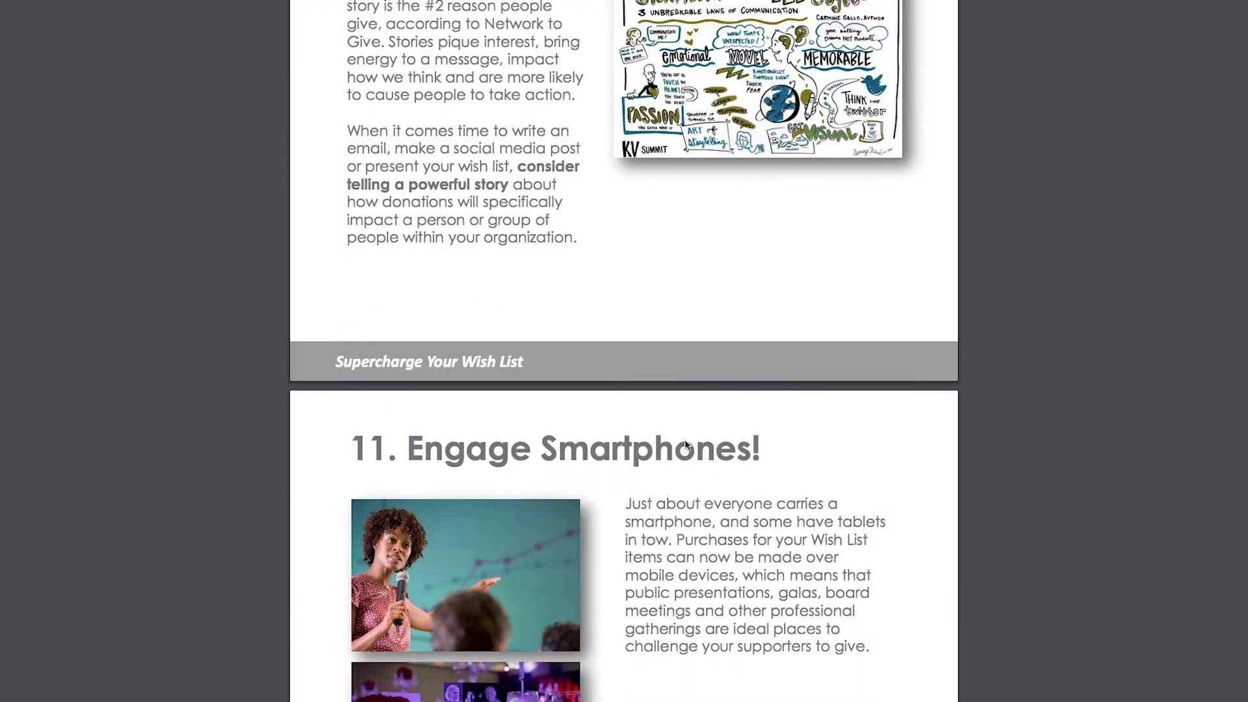
pyautogui.scroll(-5, 684, 444)
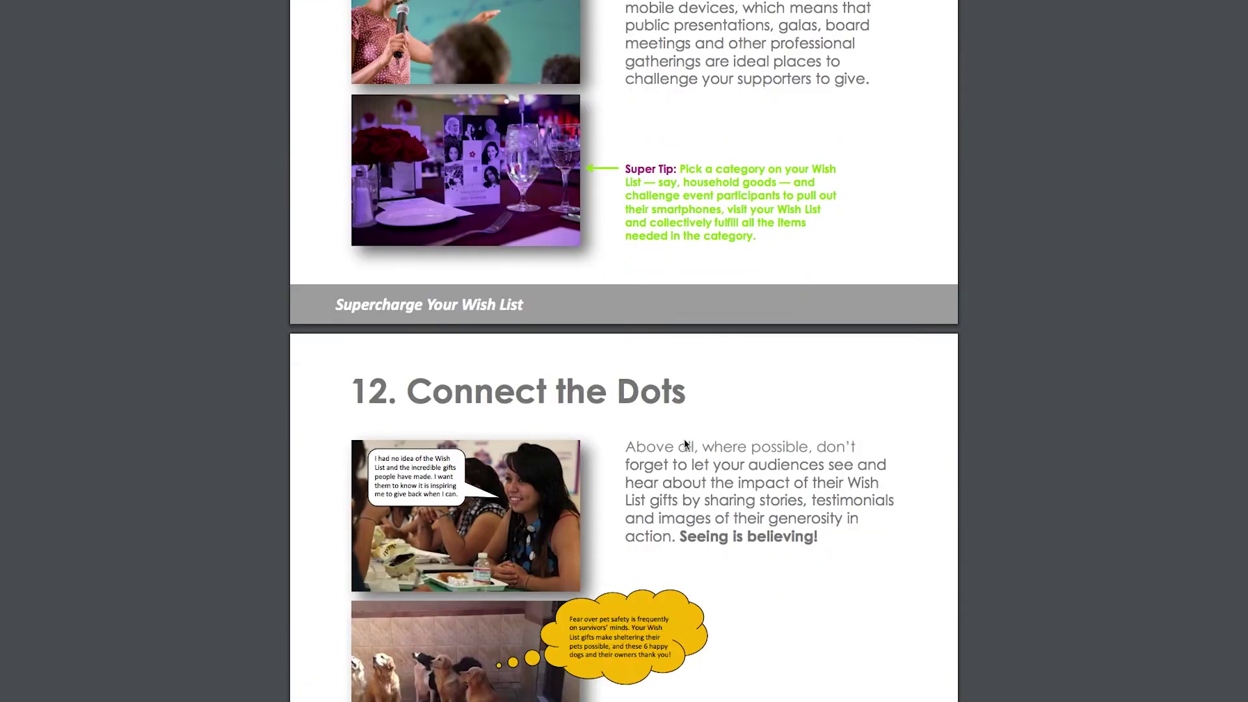